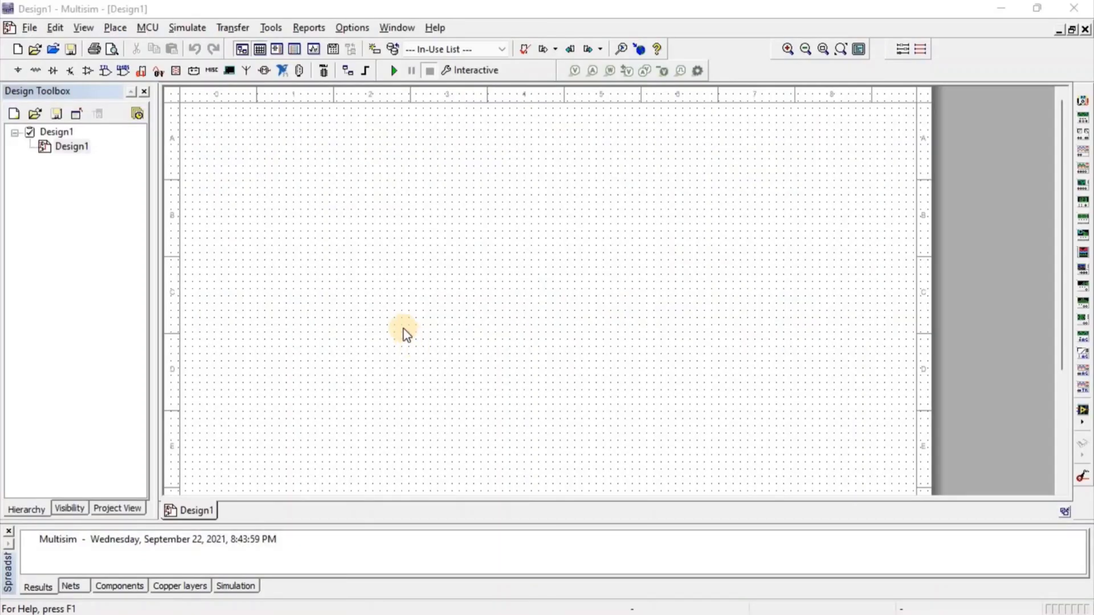
- Place a TIL-family MUX_2TO1 multiplexer from Misc Digital on the Design1 sheet as U1
{"action": "left_click", "coordinate": [141, 73]}
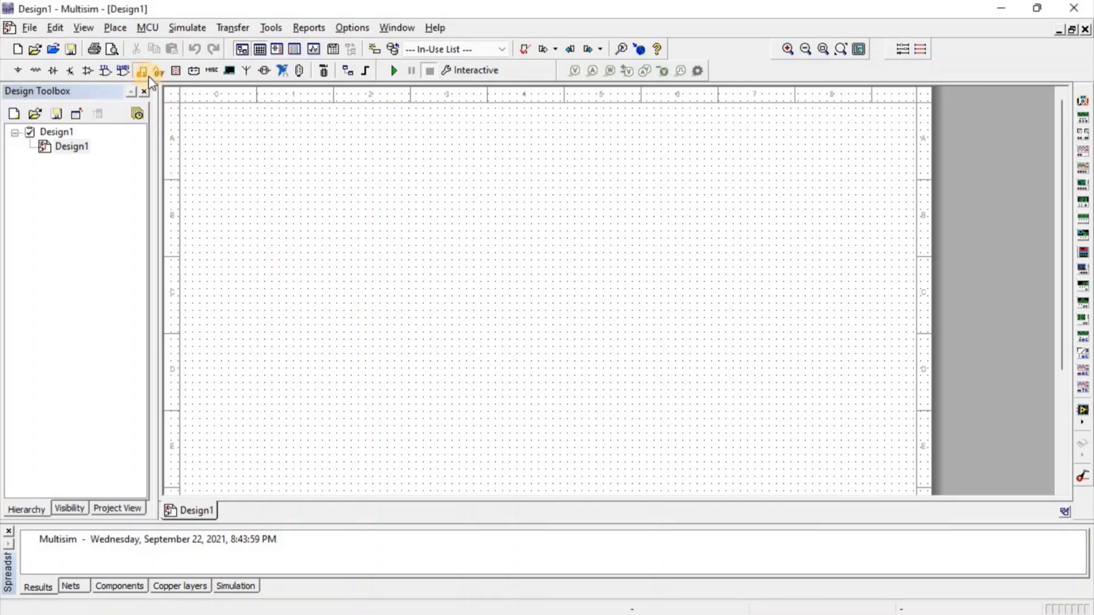
{"action": "left_click", "coordinate": [405, 195]}
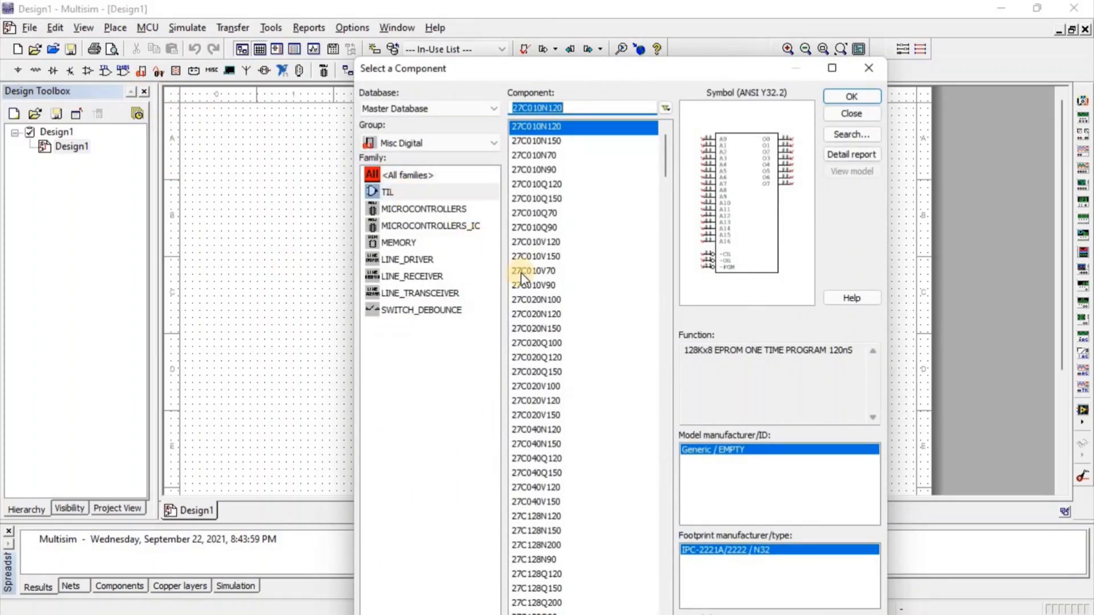
{"action": "scroll", "coordinate": [576, 325], "scroll_direction": "down", "scroll_amount": 10}
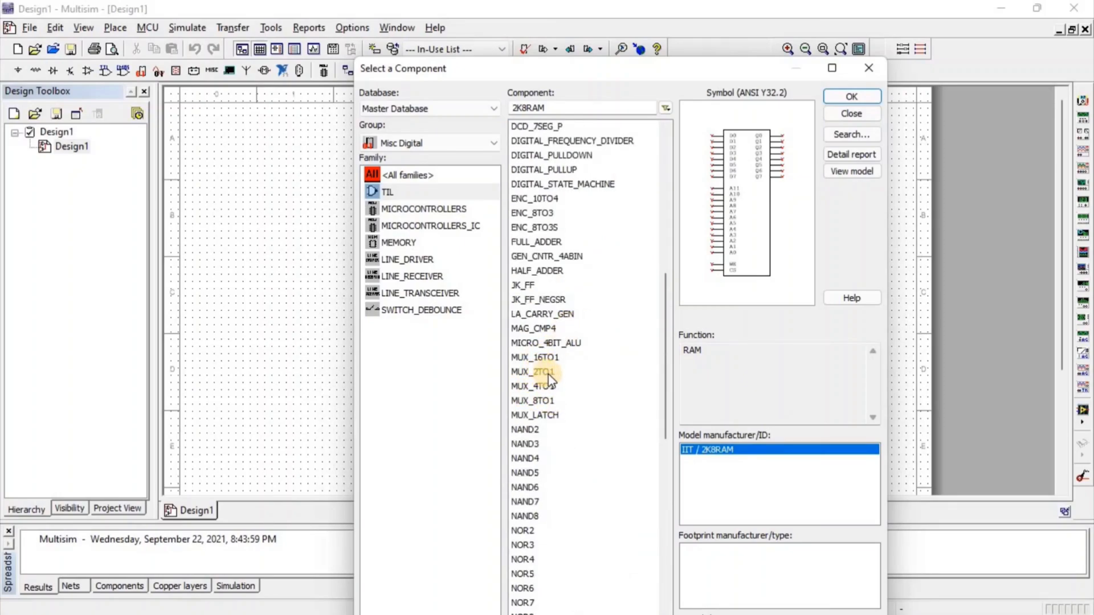
{"action": "left_click", "coordinate": [550, 373]}
{"action": "double_click", "coordinate": [571, 379]}
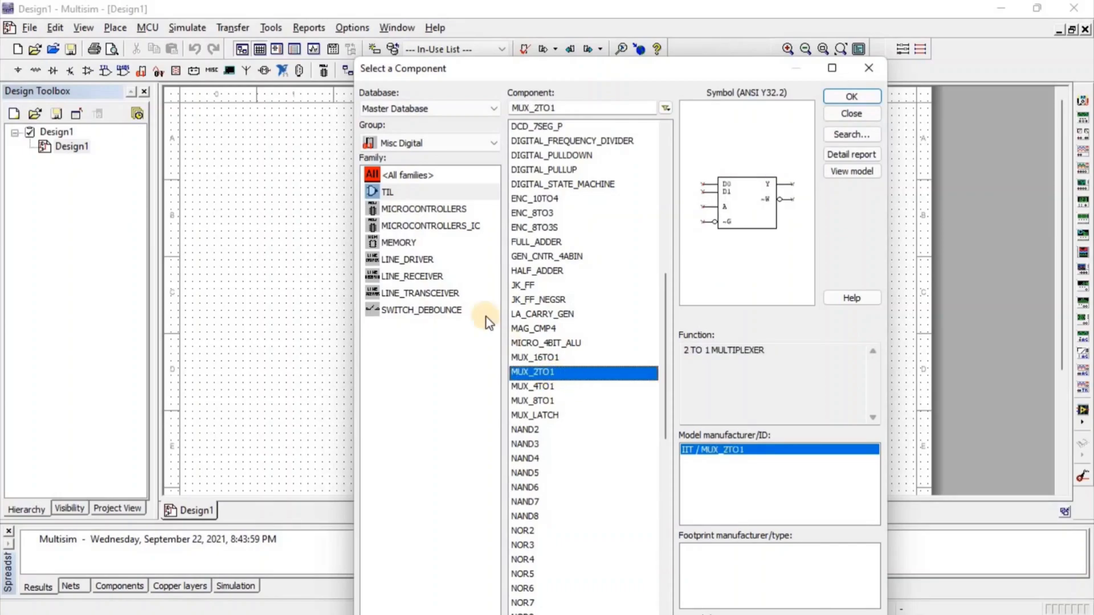
{"action": "left_click", "coordinate": [361, 256]}
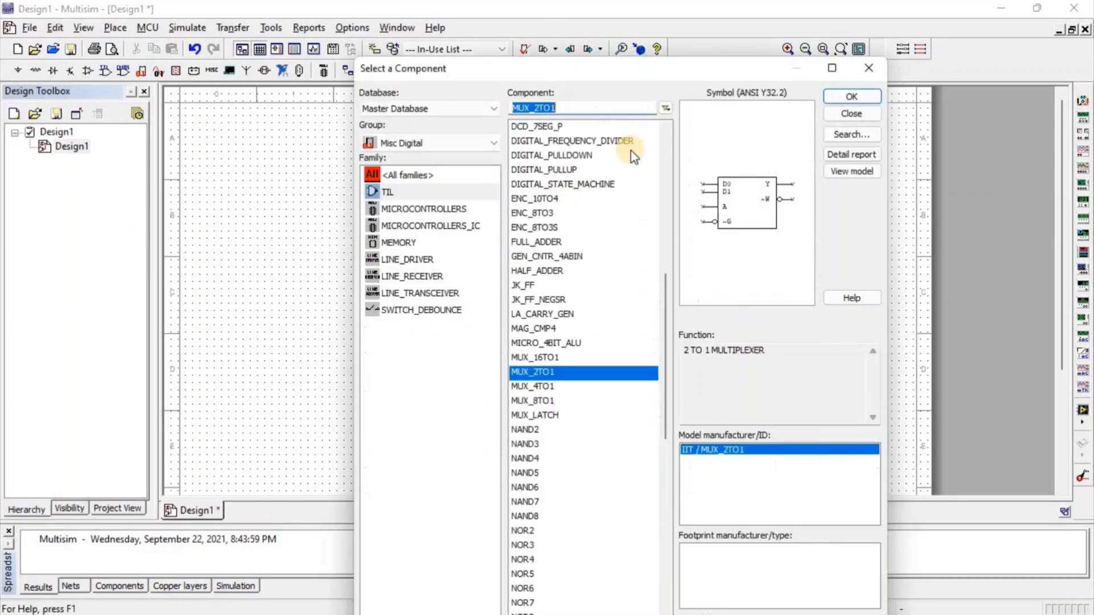
{"action": "left_click", "coordinate": [868, 68]}
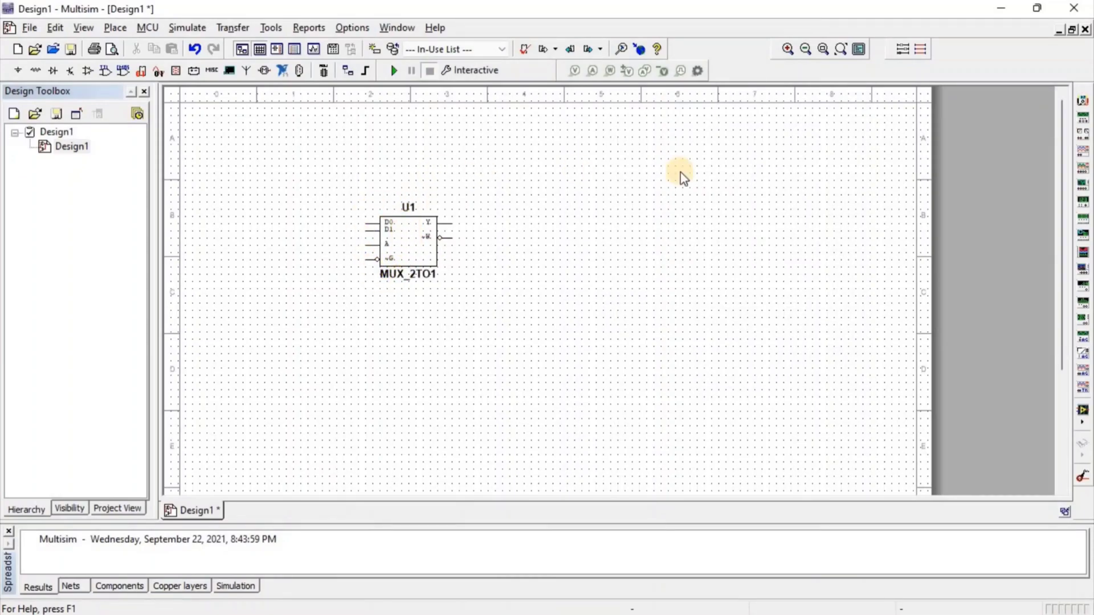
- Place function generator XFG1 above-left of U1, then paste copies XFG2 and XFG3 to its left
{"action": "left_click", "coordinate": [1085, 123]}
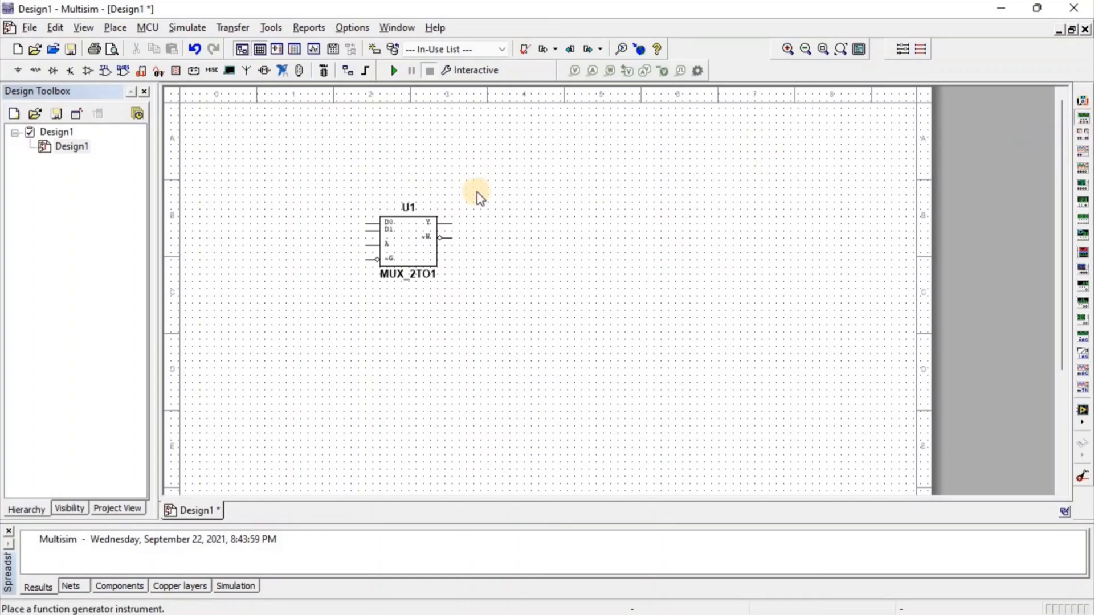
{"action": "left_click", "coordinate": [322, 210]}
{"action": "left_click", "coordinate": [314, 208]}
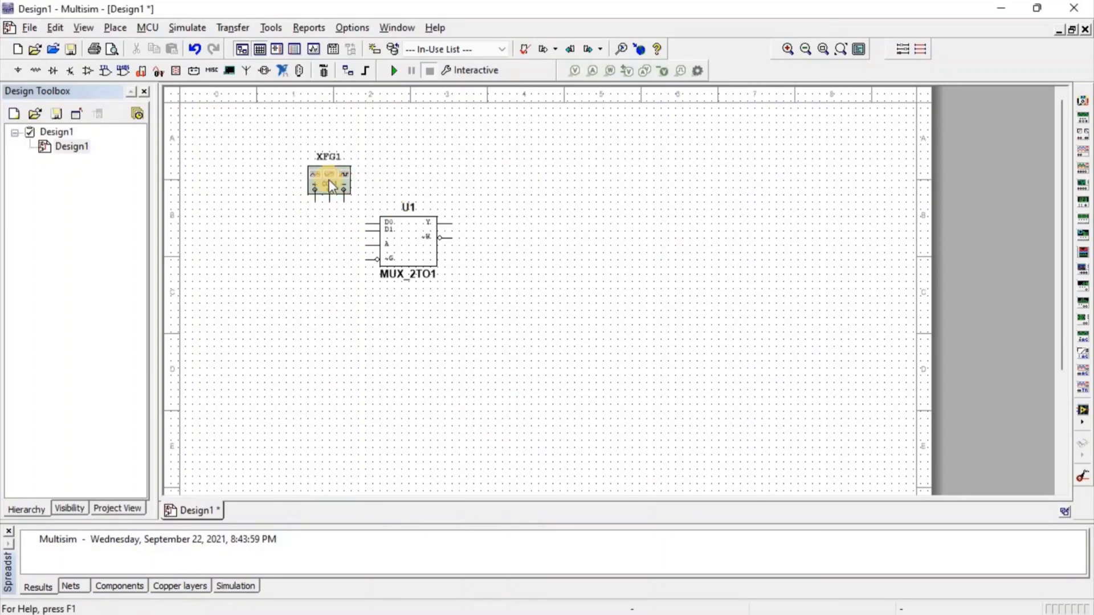
{"action": "left_click", "coordinate": [359, 182]}
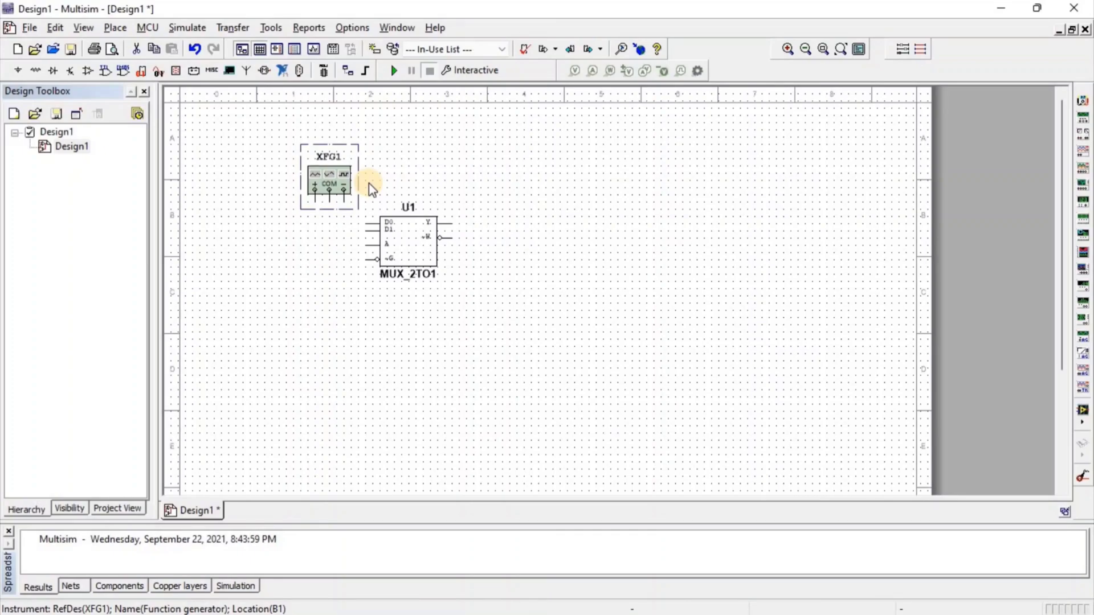
{"action": "key", "text": "ctrl+v"}
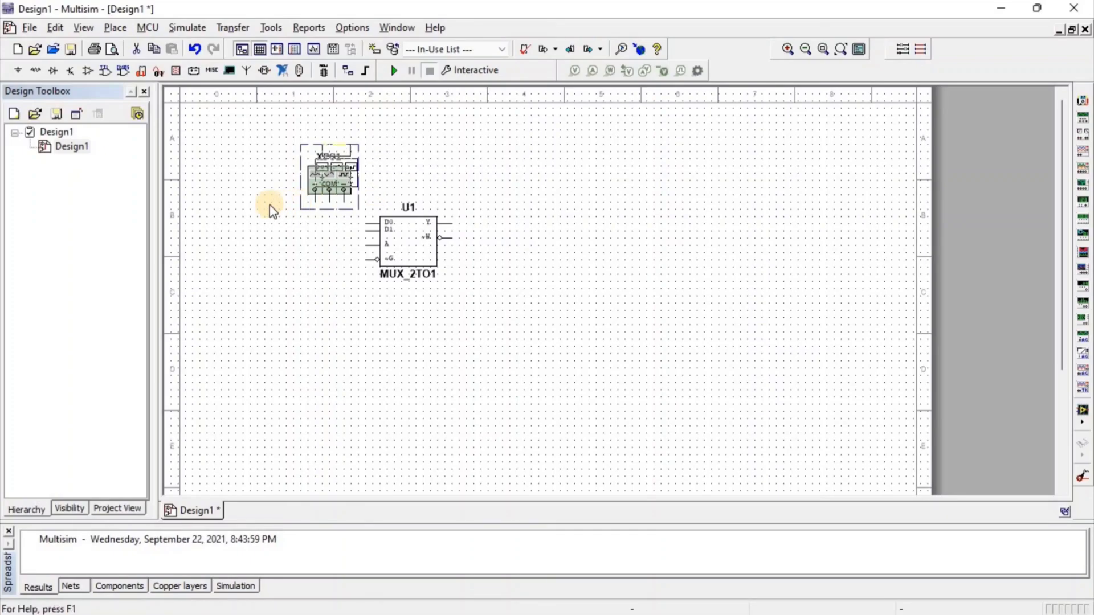
{"action": "left_click", "coordinate": [279, 188]}
{"action": "key", "text": "ctrl+v"}
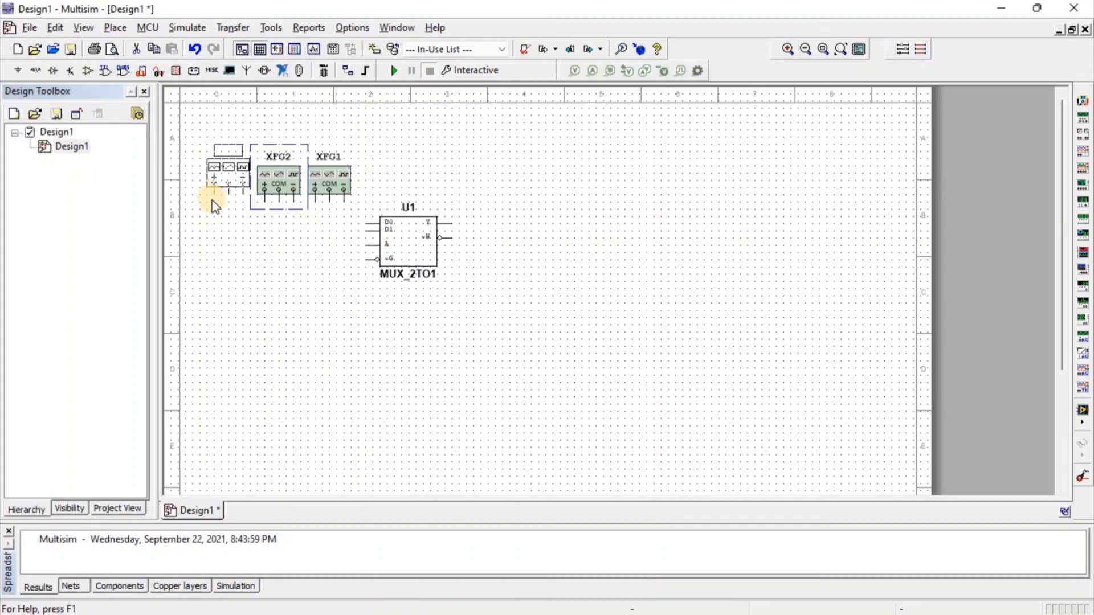
{"action": "left_click", "coordinate": [212, 198]}
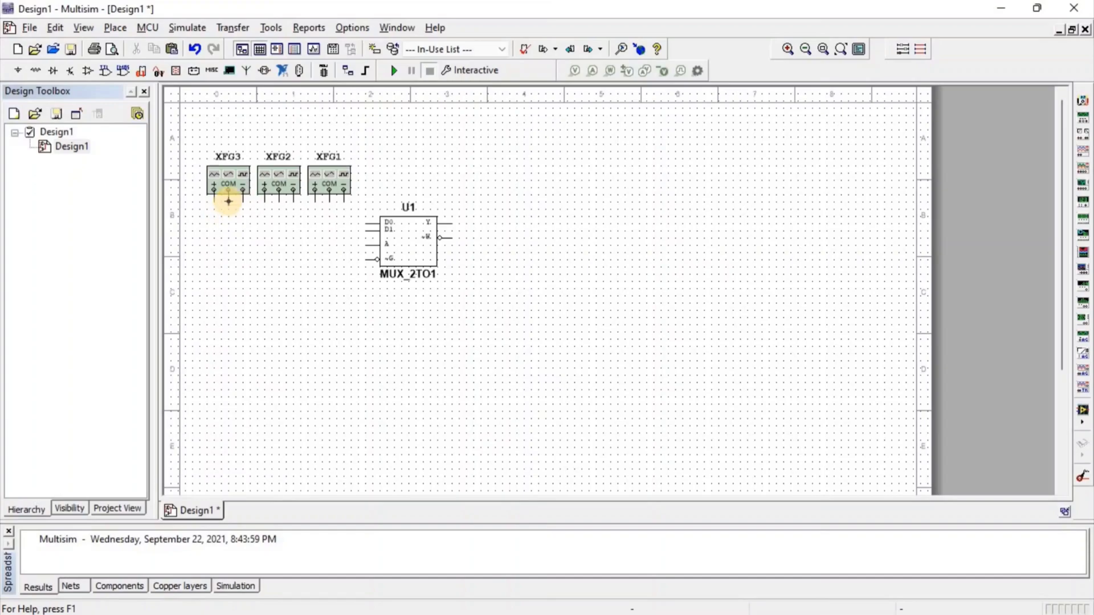
- Wire the + outputs of XFG1, XFG2 and XFG3 to U1's D0, D1 and A inputs
{"action": "left_click", "coordinate": [315, 200]}
{"action": "left_click", "coordinate": [365, 223]}
{"action": "left_click", "coordinate": [264, 200]}
{"action": "left_click", "coordinate": [365, 229]}
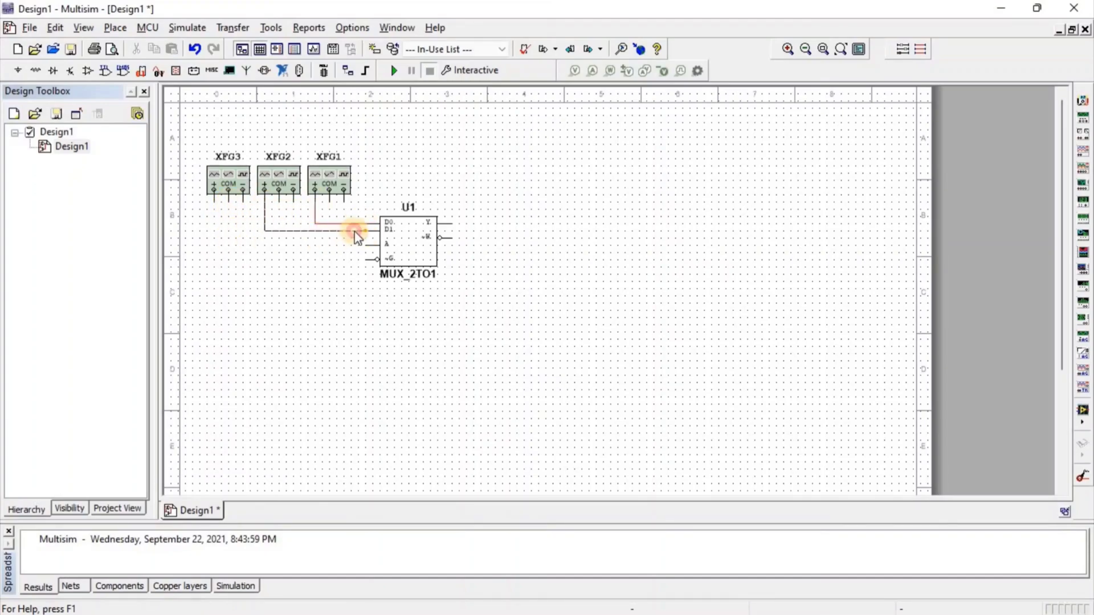
{"action": "left_click", "coordinate": [214, 200]}
{"action": "left_click", "coordinate": [365, 245]}
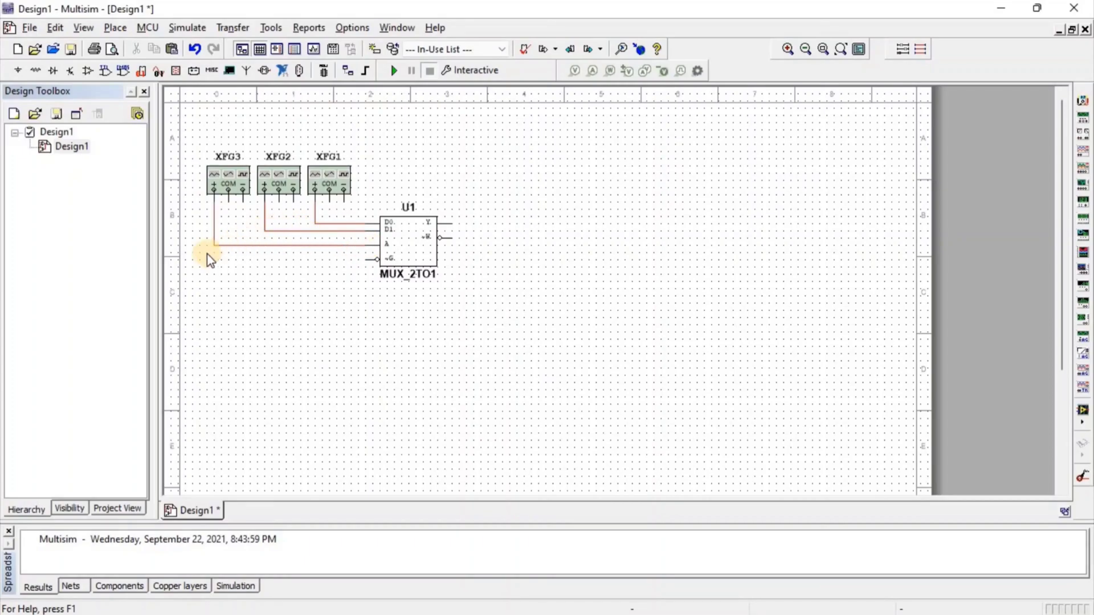
- Place a POWER_SOURCES GROUND below XFG3 and wire all three generators' COM terminals to it
{"action": "left_click", "coordinate": [18, 73]}
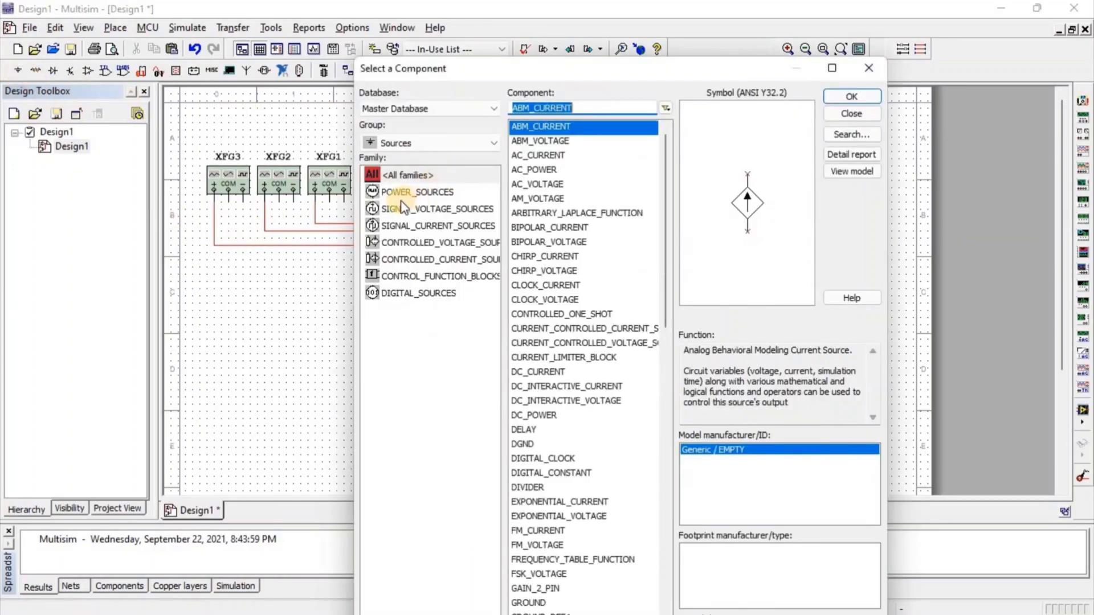
{"action": "left_click", "coordinate": [426, 193]}
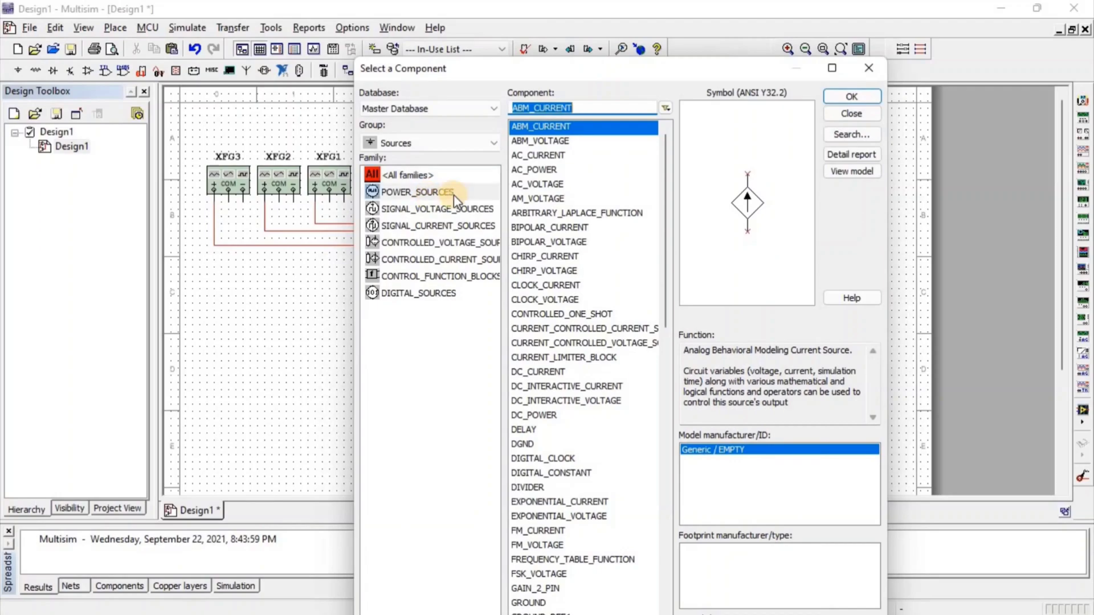
{"action": "left_click", "coordinate": [547, 171]}
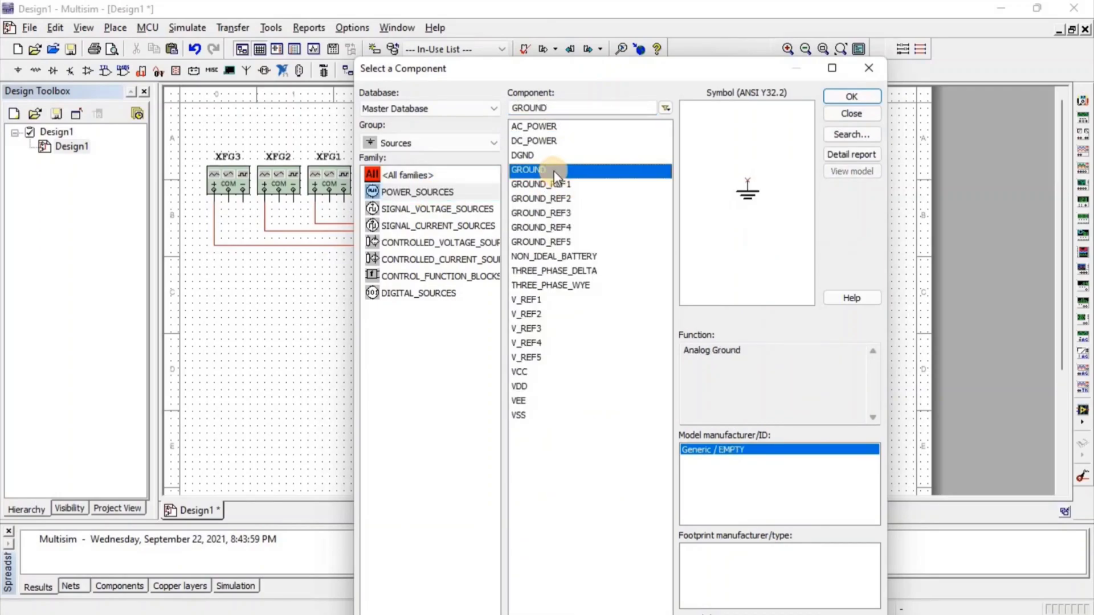
{"action": "double_click", "coordinate": [554, 169]}
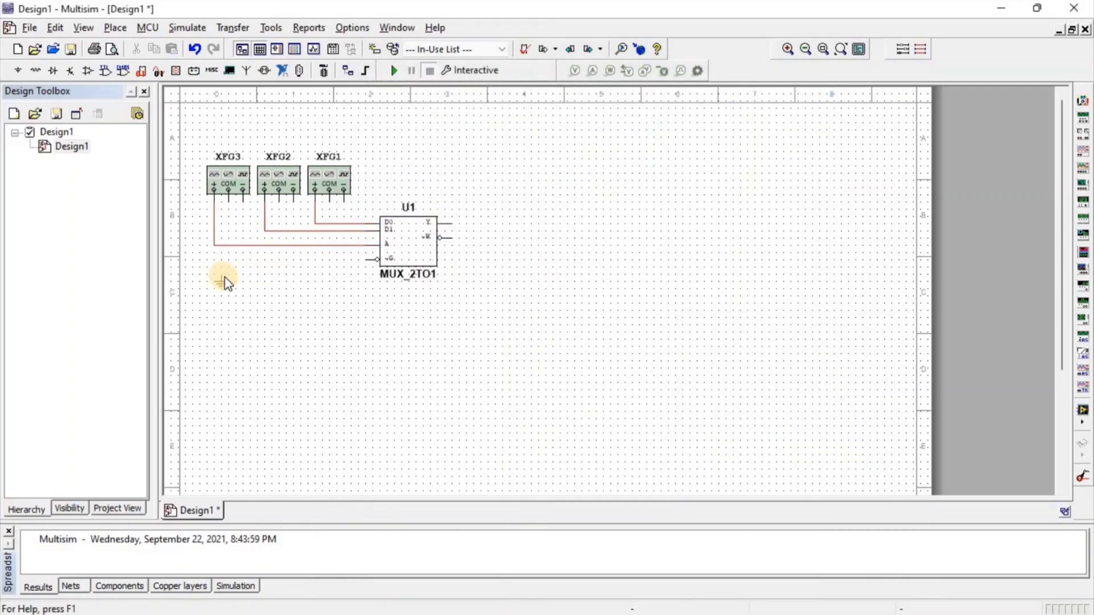
{"action": "left_click", "coordinate": [228, 277]}
{"action": "left_click", "coordinate": [833, 103]}
{"action": "left_click", "coordinate": [229, 268]}
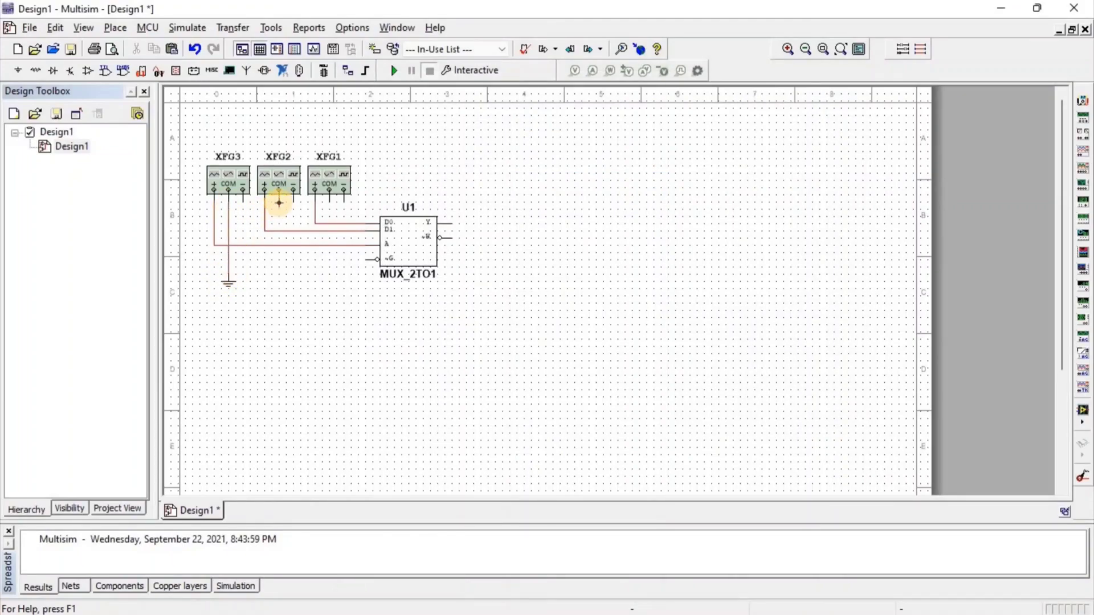
{"action": "left_click", "coordinate": [229, 260]}
{"action": "left_click", "coordinate": [329, 194]}
{"action": "left_click", "coordinate": [279, 259]}
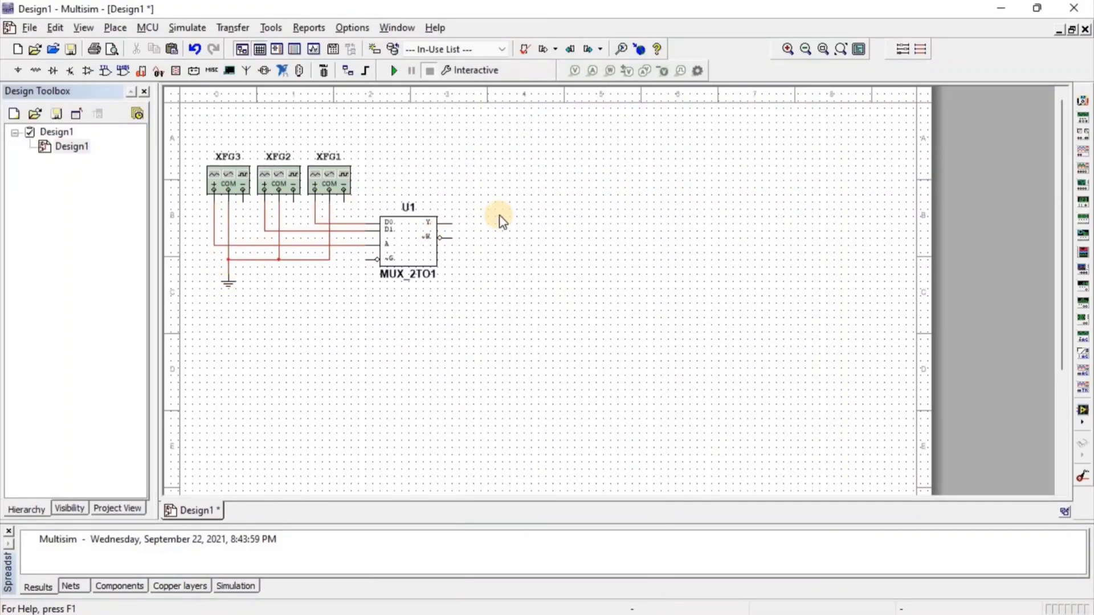
- Place four-channel oscilloscope XSC1 upper right of U1 and wire channel A to the D0 net
{"action": "left_click", "coordinate": [1081, 171]}
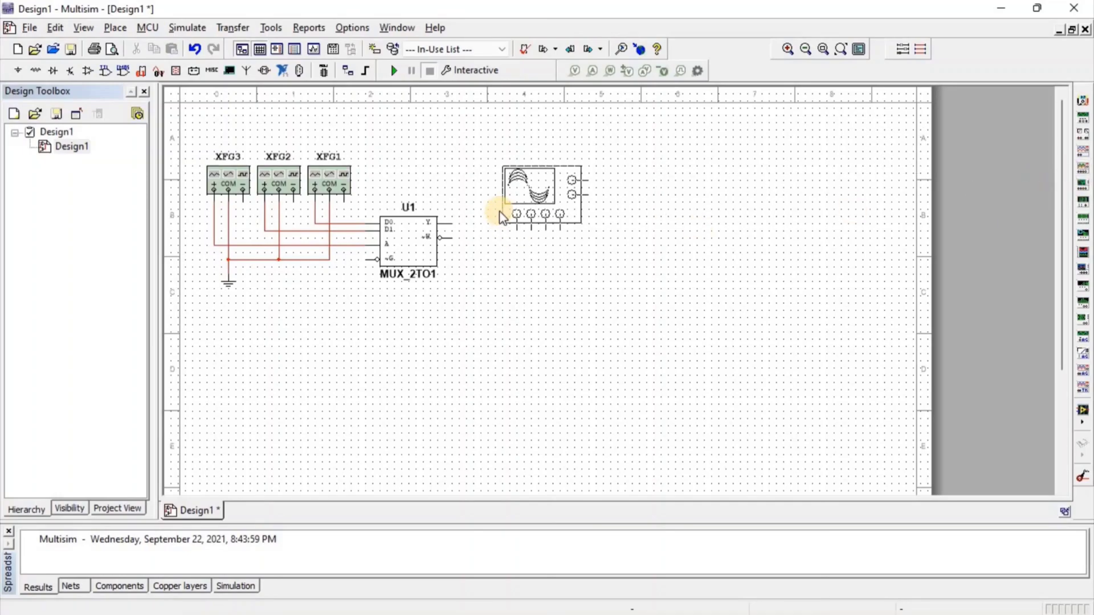
{"action": "left_click", "coordinate": [487, 202]}
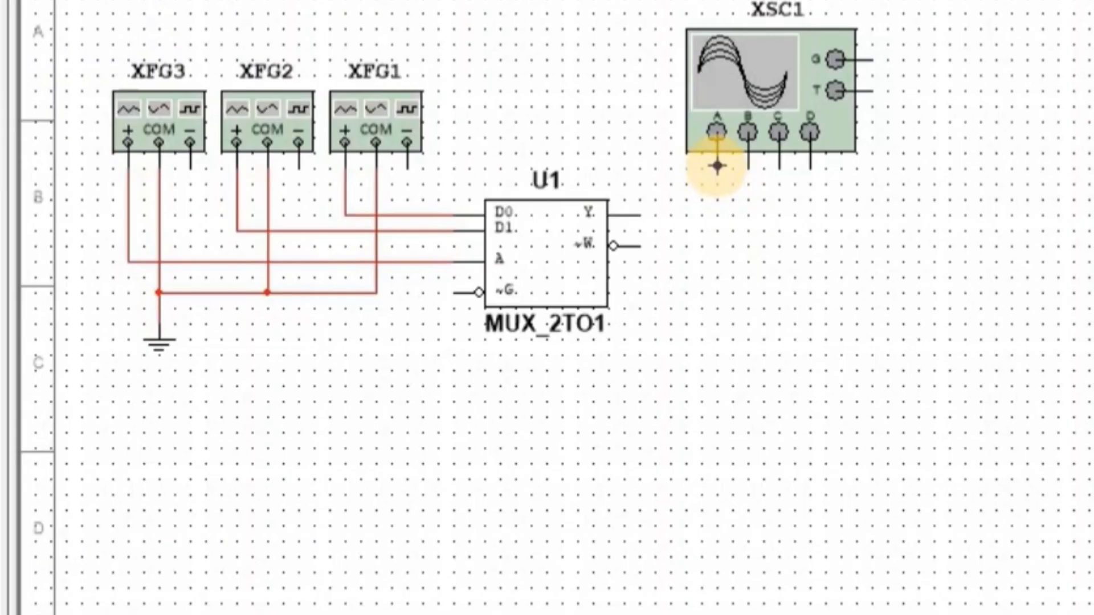
{"action": "left_click", "coordinate": [717, 166]}
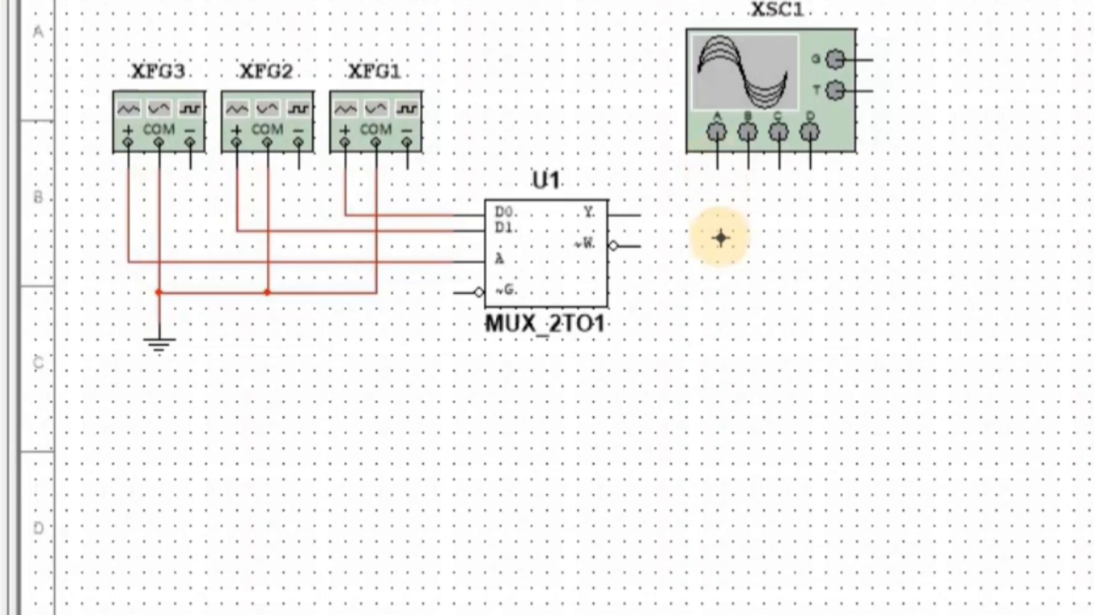
{"action": "left_click", "coordinate": [423, 358]}
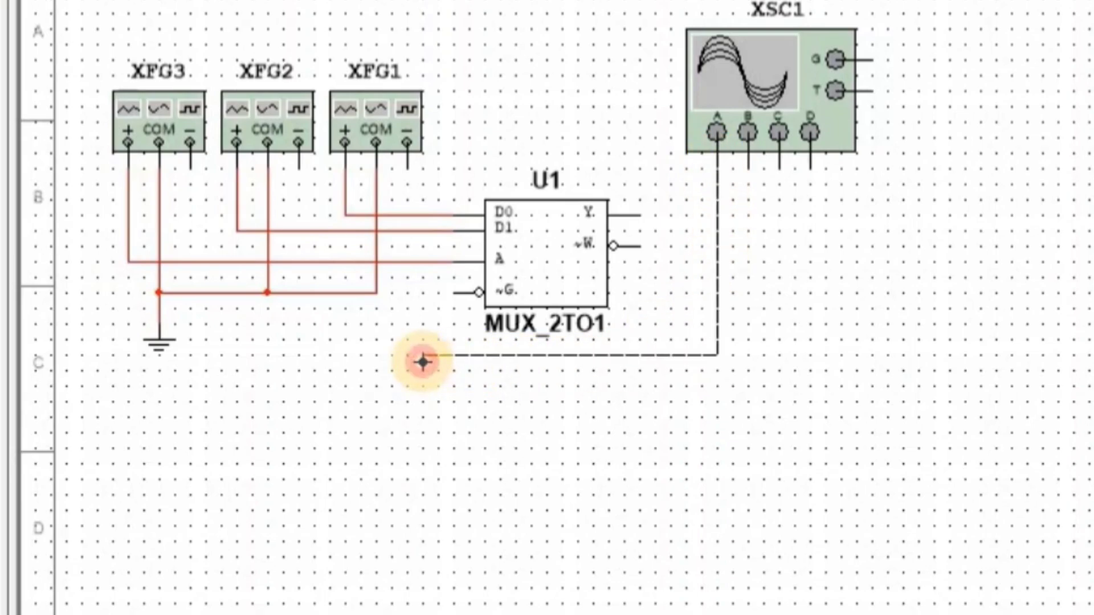
{"action": "left_click", "coordinate": [423, 216]}
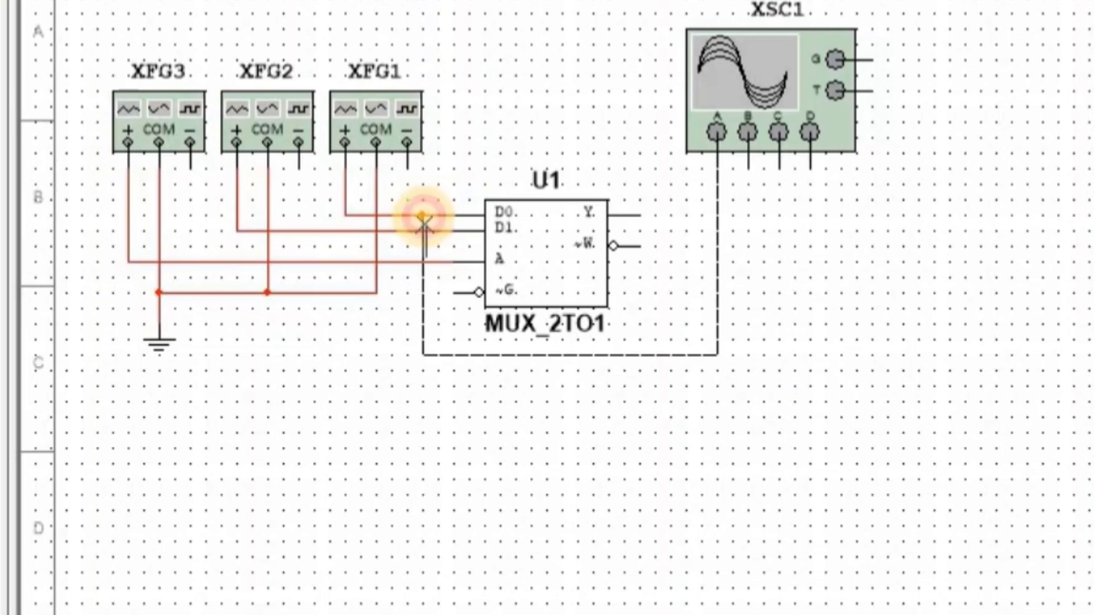
- Wire XSC1 channels B, C and D to the D1 net, A input net and U1's Y output
{"action": "left_click", "coordinate": [747, 170]}
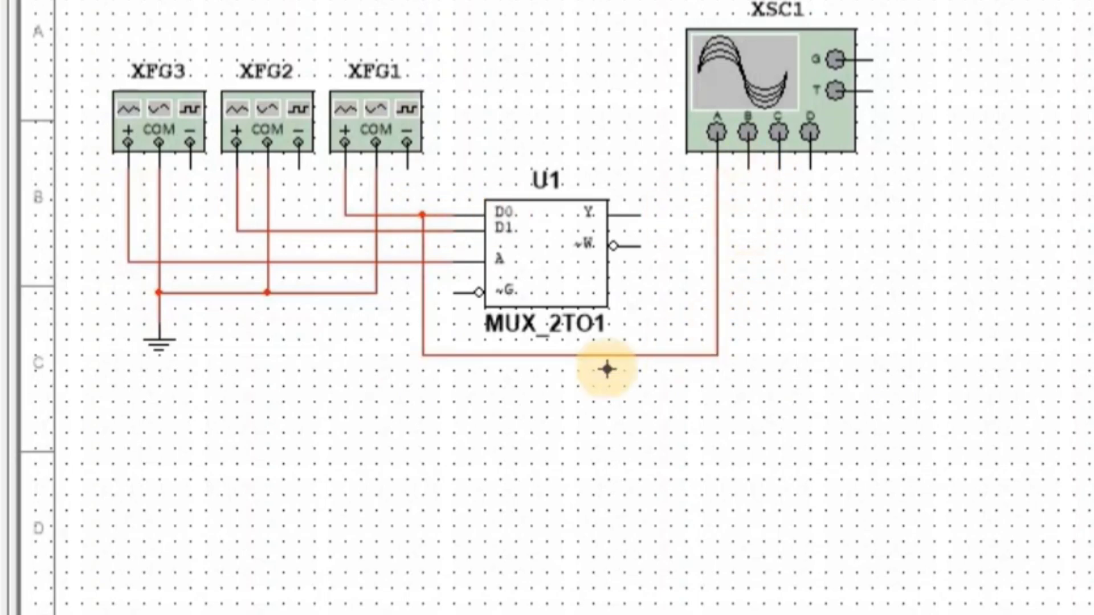
{"action": "left_click", "coordinate": [404, 372]}
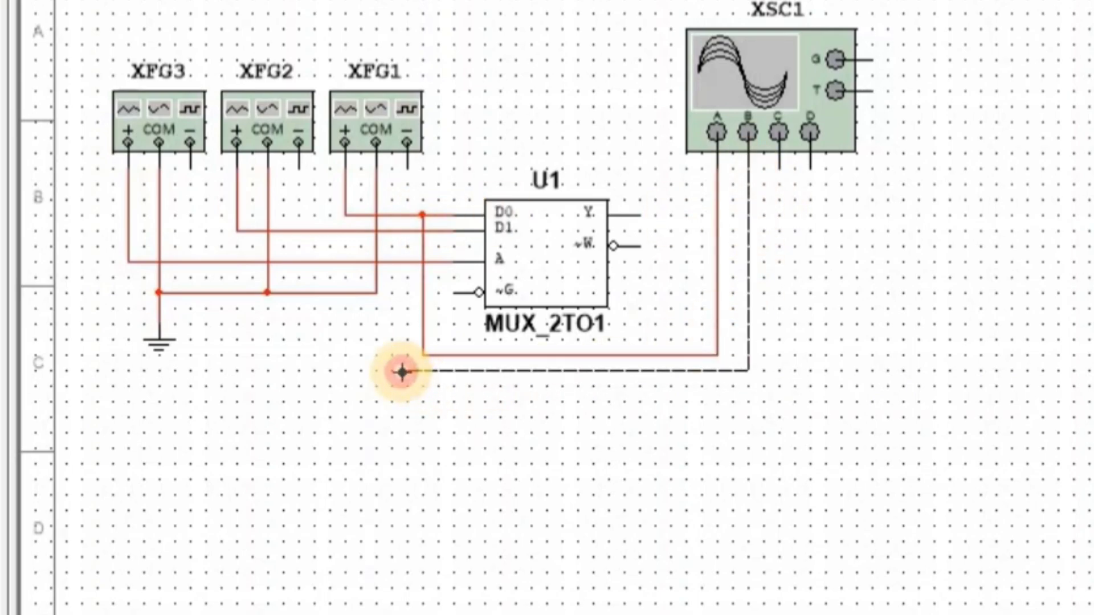
{"action": "left_click", "coordinate": [407, 231]}
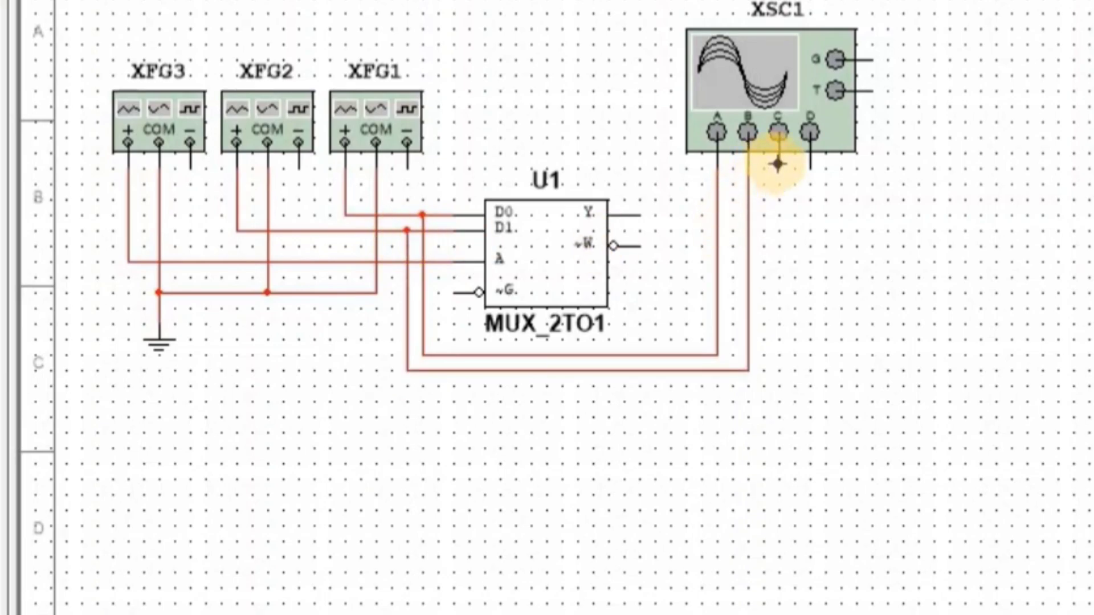
{"action": "left_click", "coordinate": [780, 164]}
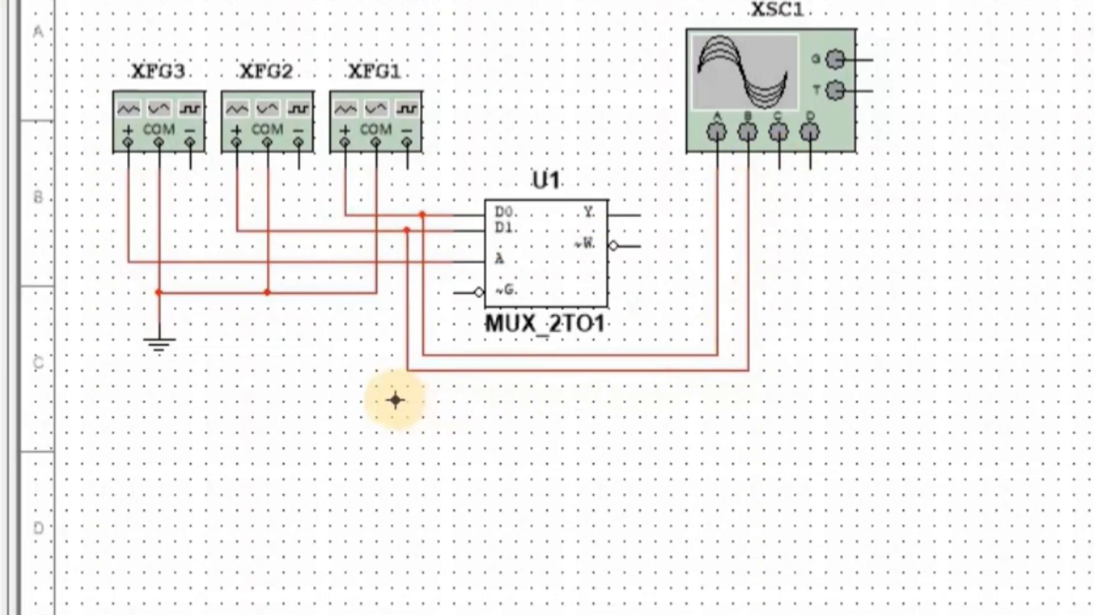
{"action": "left_click", "coordinate": [392, 262]}
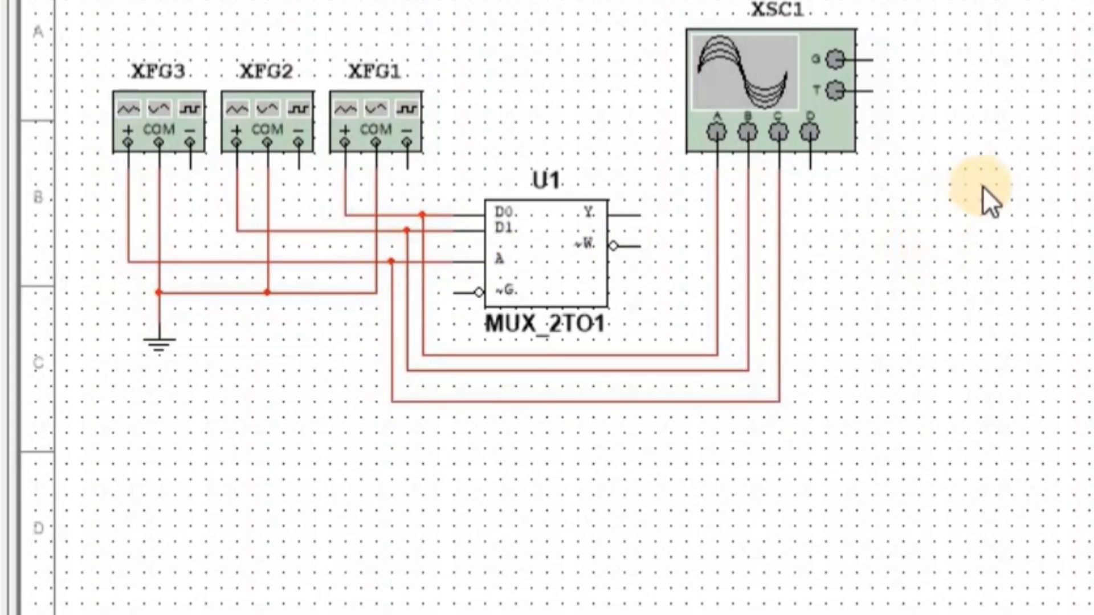
{"action": "left_click", "coordinate": [812, 167]}
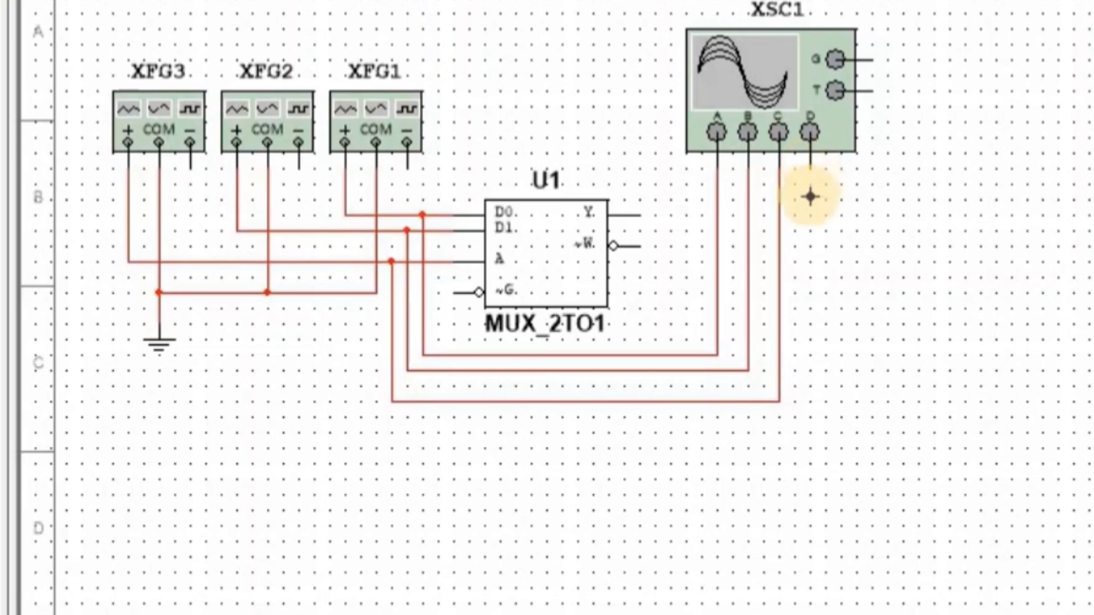
{"action": "left_click", "coordinate": [640, 214]}
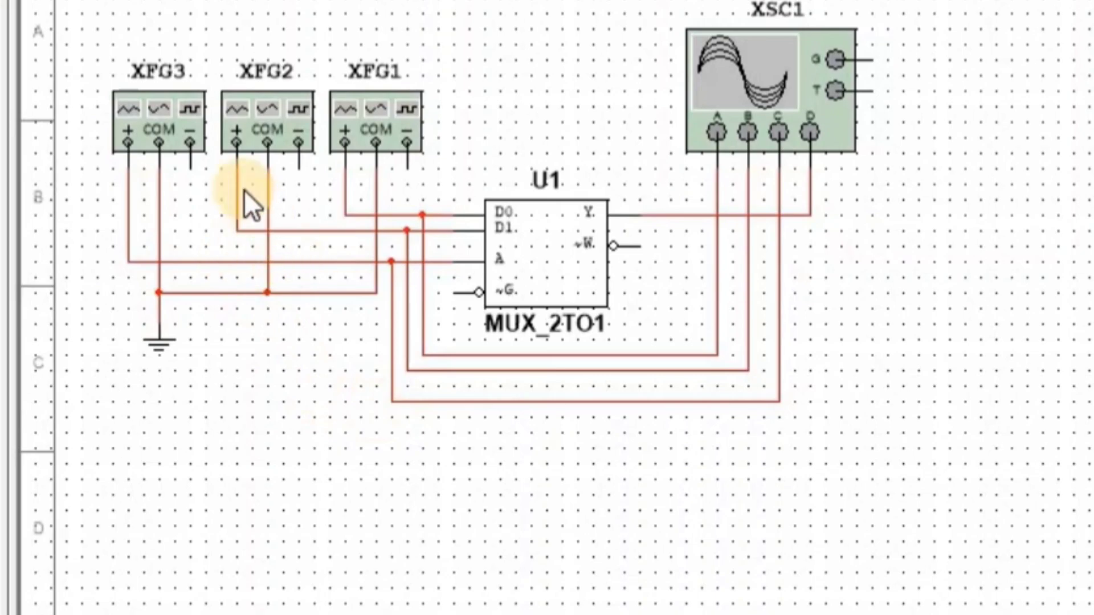
- Give XFG3 a 1000 Hz frequency and a square waveform, then close its settings
{"action": "double_click", "coordinate": [169, 133]}
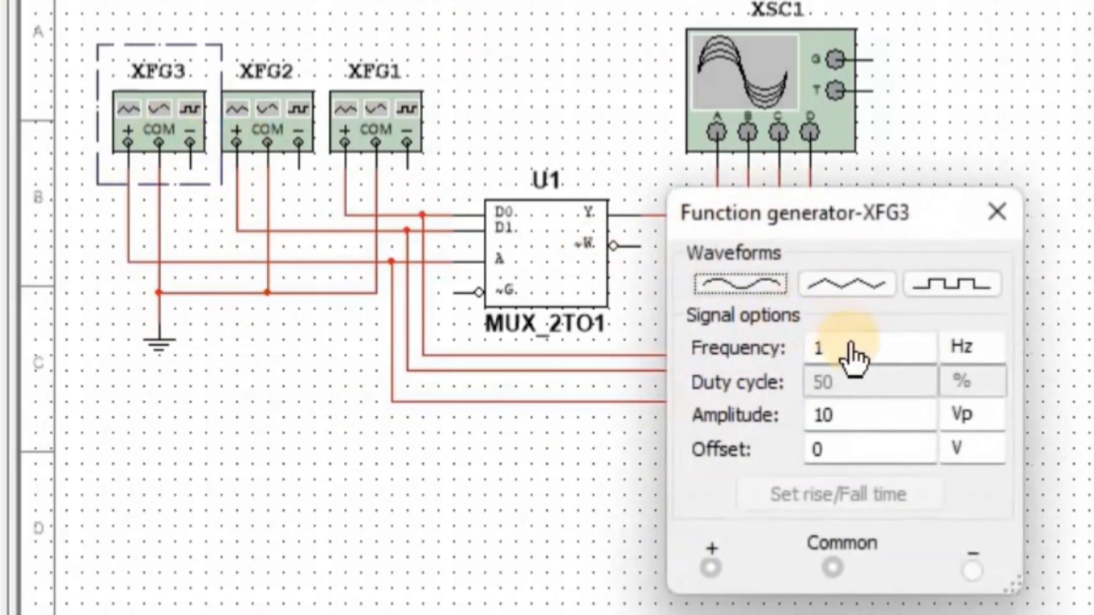
{"action": "left_click", "coordinate": [850, 346]}
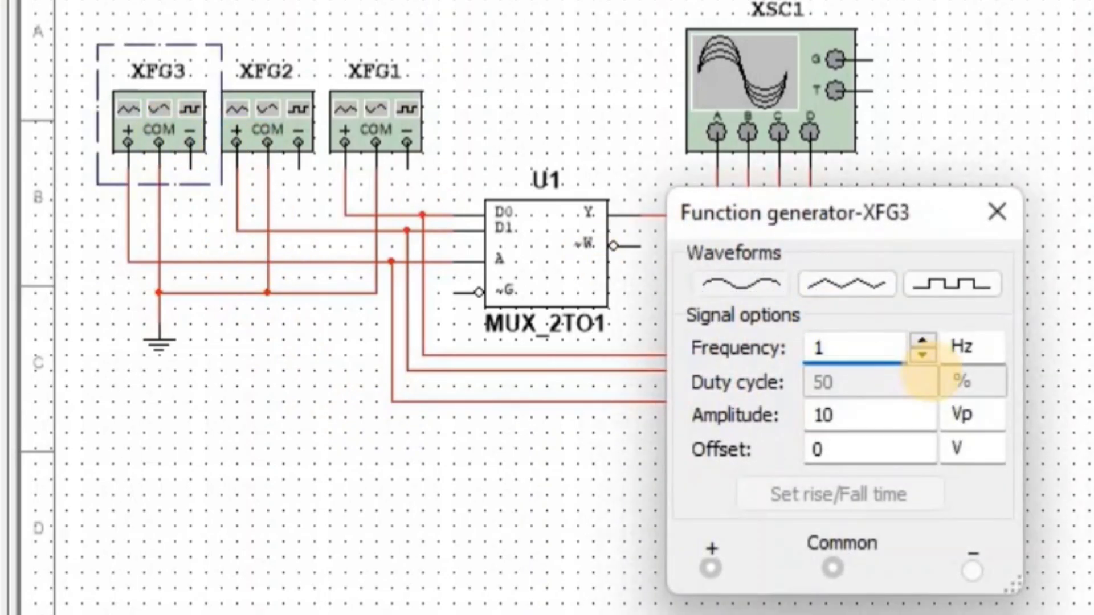
{"action": "type", "text": "000"}
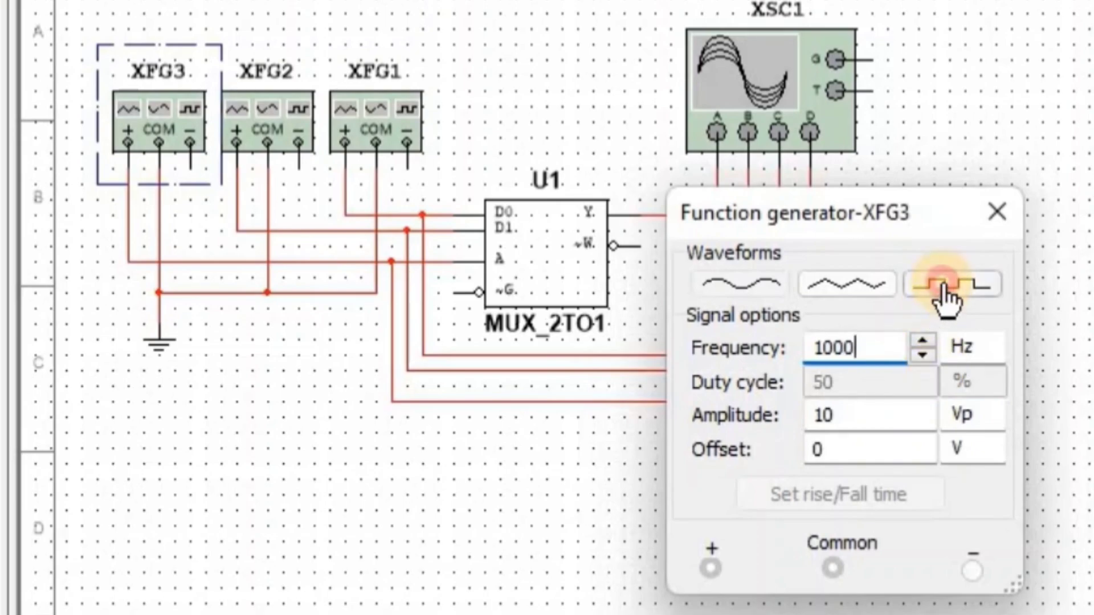
{"action": "left_click", "coordinate": [946, 294]}
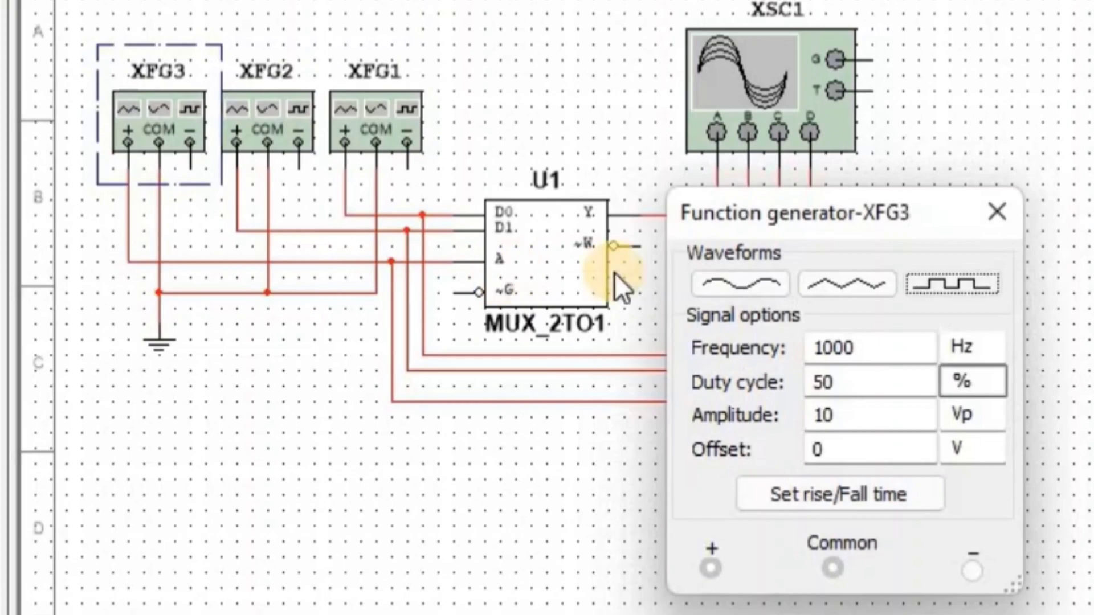
{"action": "left_click", "coordinate": [985, 213]}
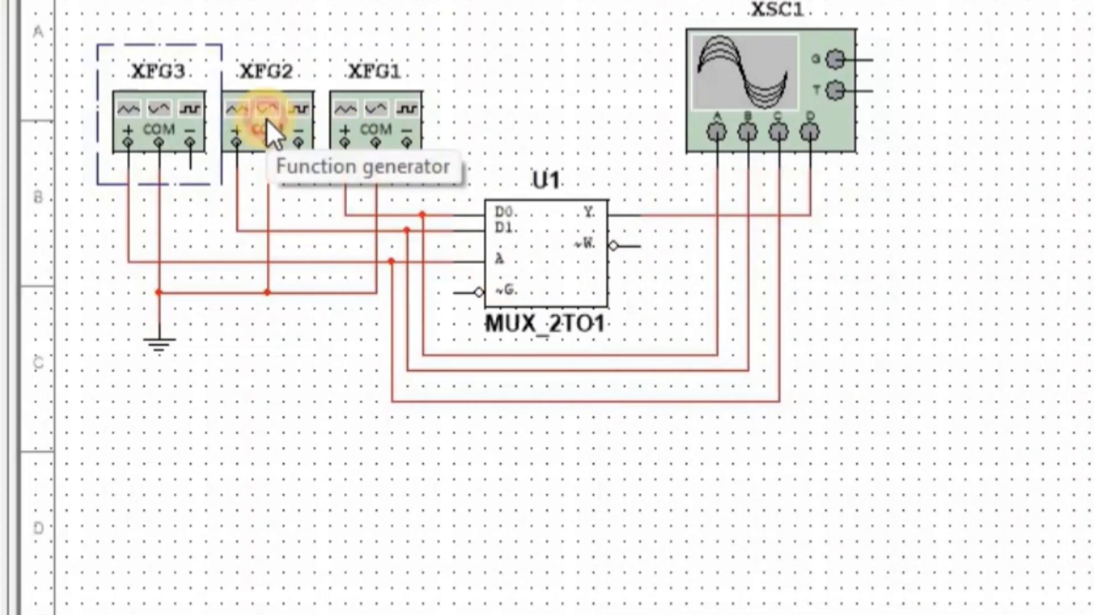
- Set function generator XFG2 to a 500 Hz square wave
{"action": "double_click", "coordinate": [266, 119]}
{"action": "left_click", "coordinate": [845, 352]}
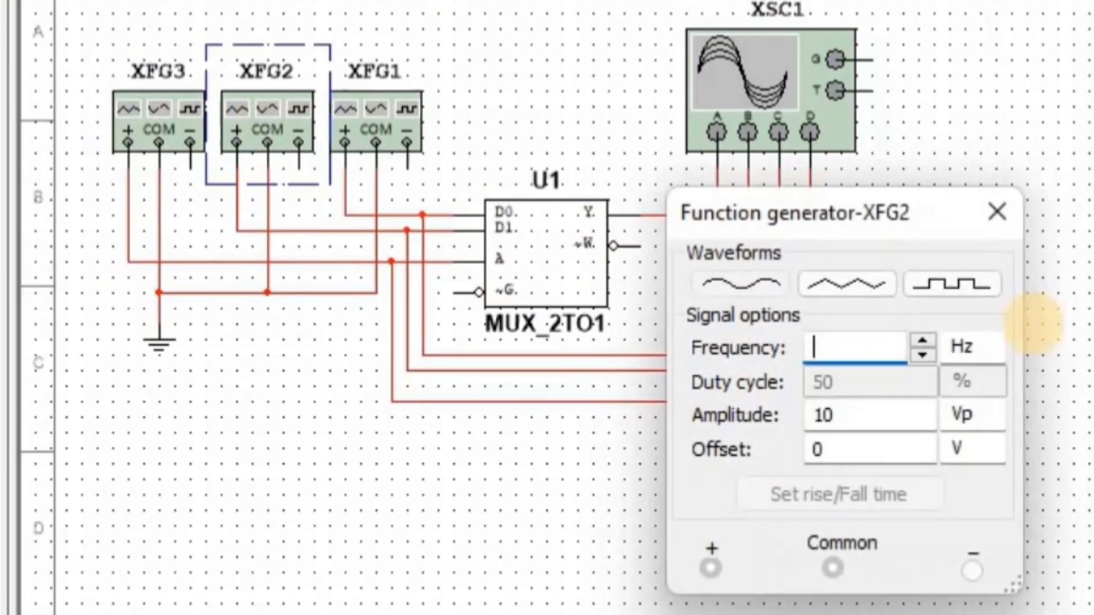
{"action": "left_click", "coordinate": [961, 295]}
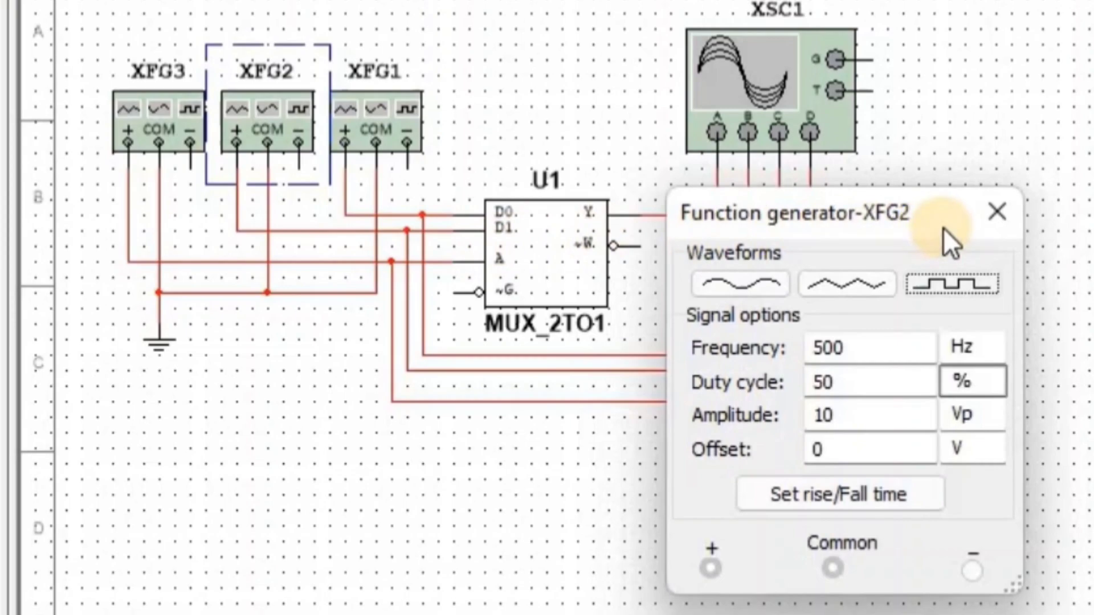
{"action": "left_click", "coordinate": [970, 224]}
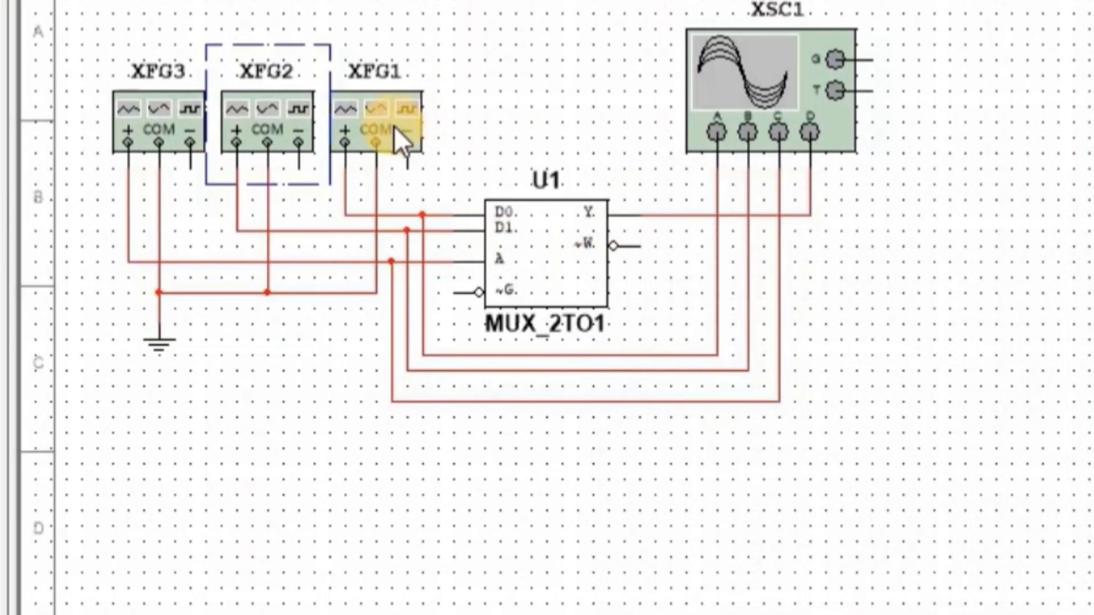
- Set function generator XFG1 to a 250 Hz square wave
{"action": "double_click", "coordinate": [394, 128]}
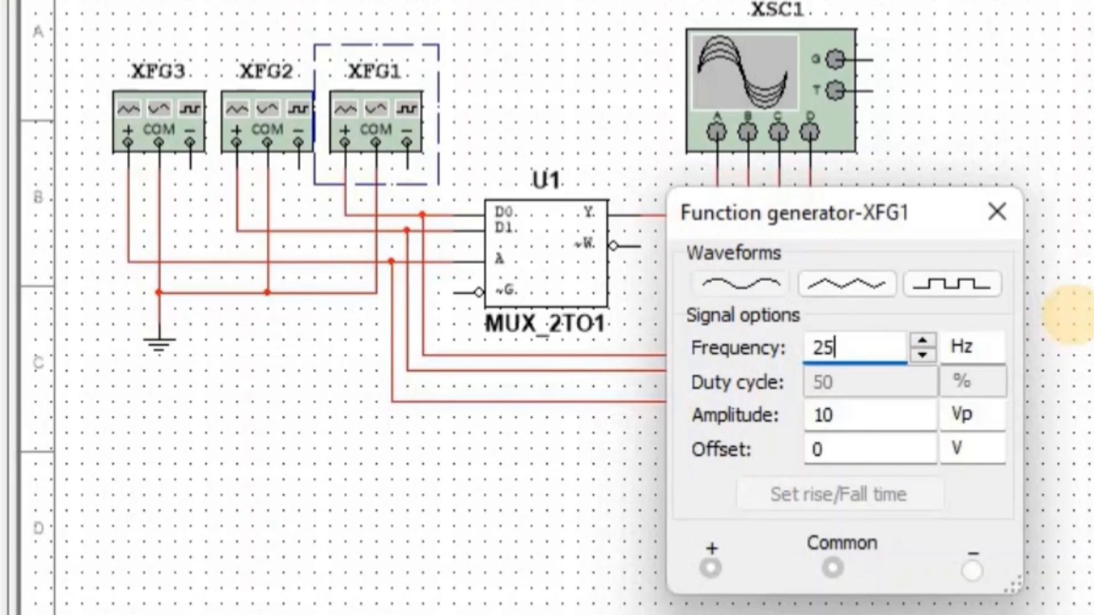
{"action": "type", "text": "250"}
{"action": "left_click", "coordinate": [969, 290]}
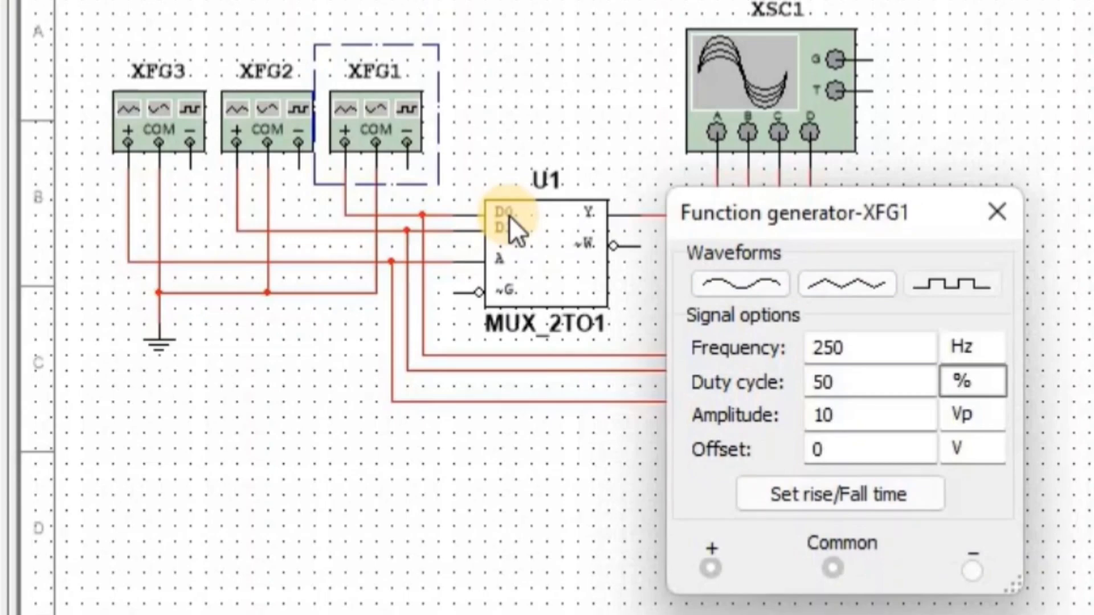
{"action": "left_click", "coordinate": [997, 212]}
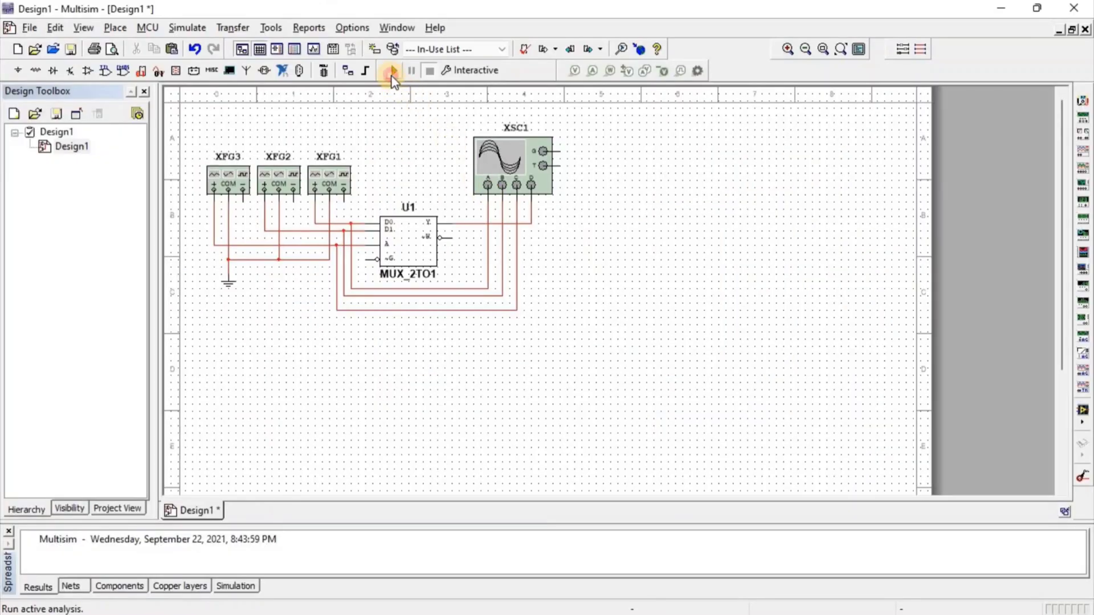
- Run the simulation and open the XSC1 display, moving it off the circuit
{"action": "left_click", "coordinate": [393, 70]}
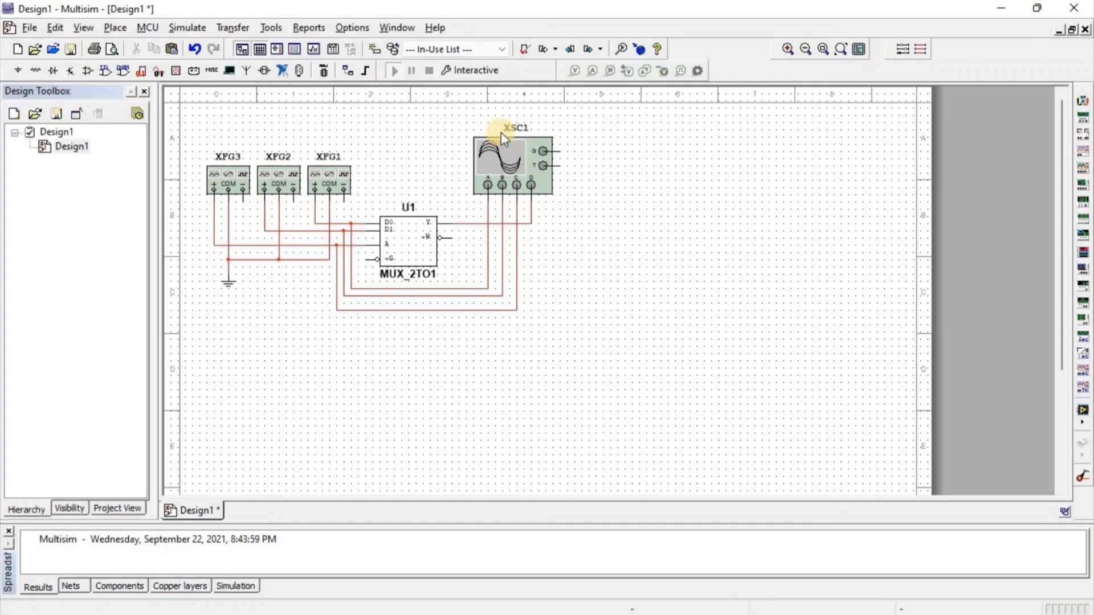
{"action": "double_click", "coordinate": [520, 165]}
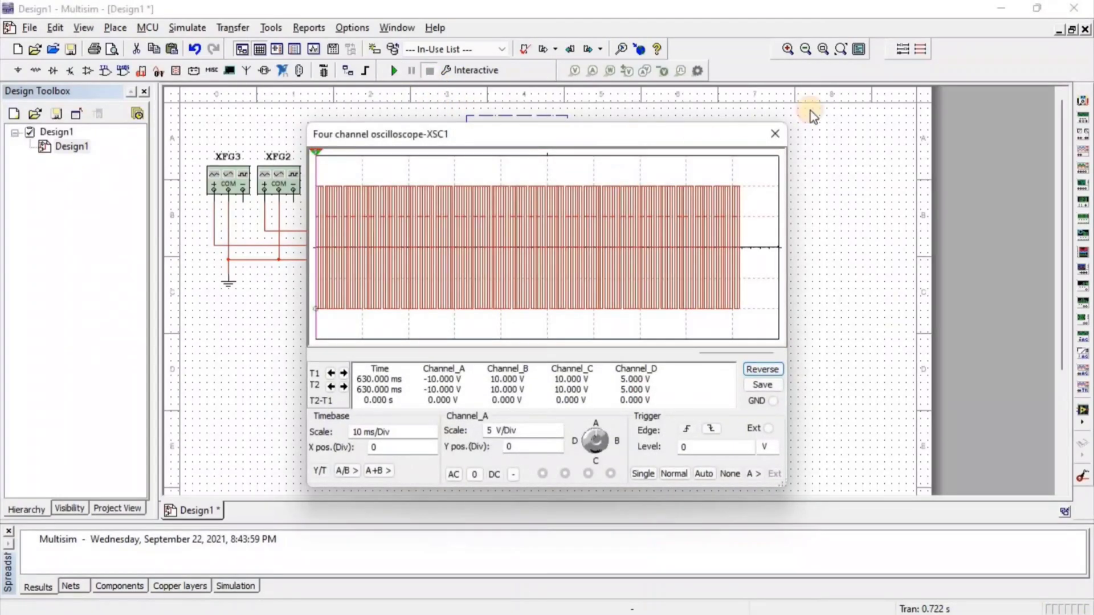
{"action": "left_click_drag", "start_coordinate": [616, 135], "coordinate": [879, 98]}
{"action": "left_click", "coordinate": [557, 389]}
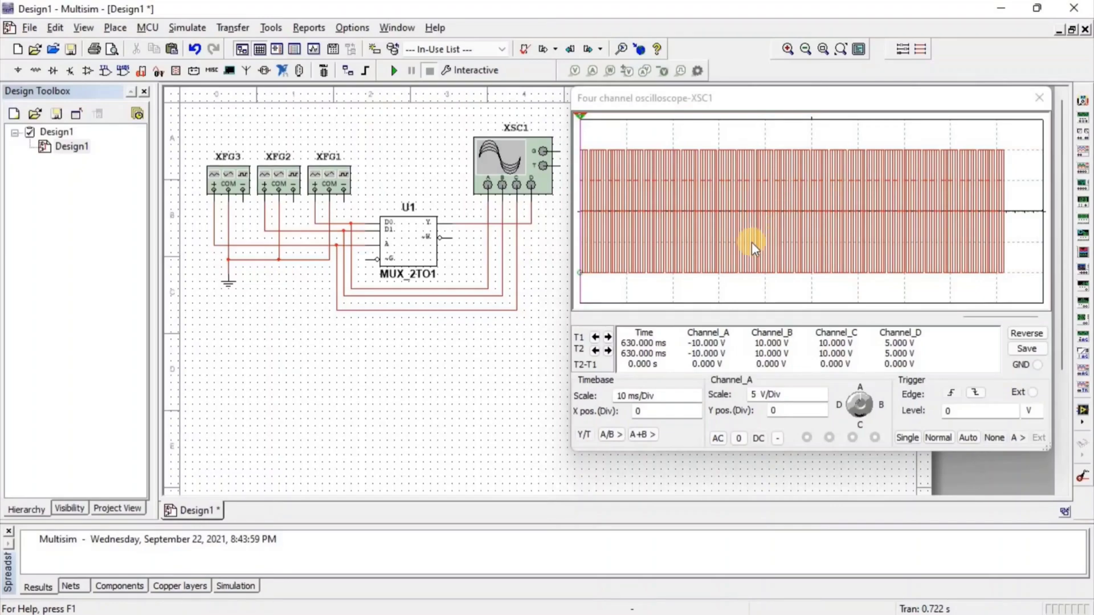
- Raise channel A's volts per division and position, and adjust channels B and C positions
{"action": "left_click", "coordinate": [824, 392]}
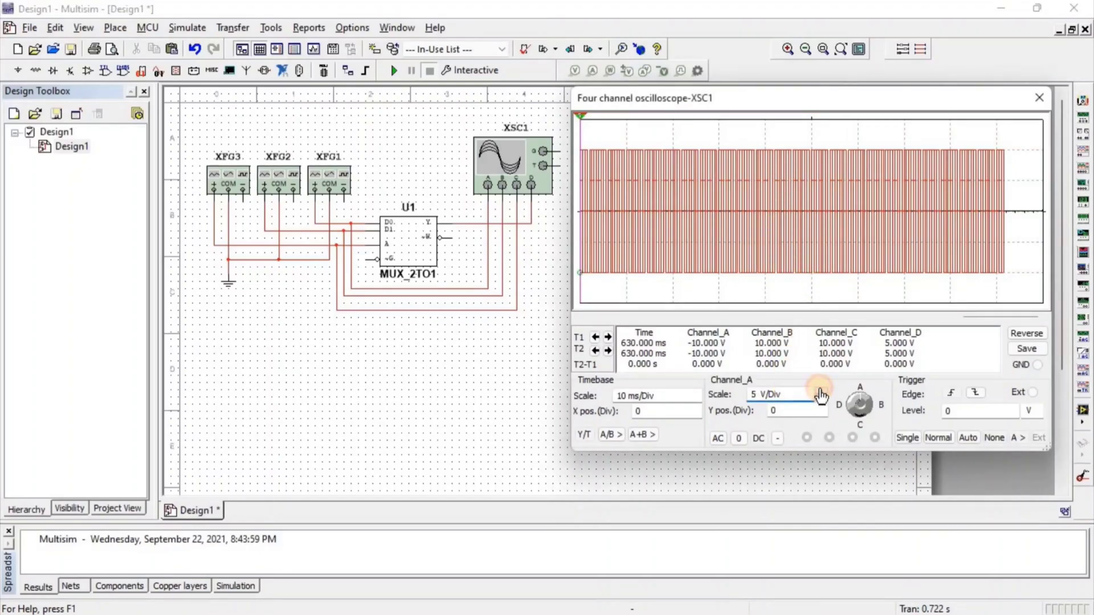
{"action": "left_click", "coordinate": [823, 392]}
{"action": "left_click", "coordinate": [824, 408]}
{"action": "left_click", "coordinate": [873, 410]}
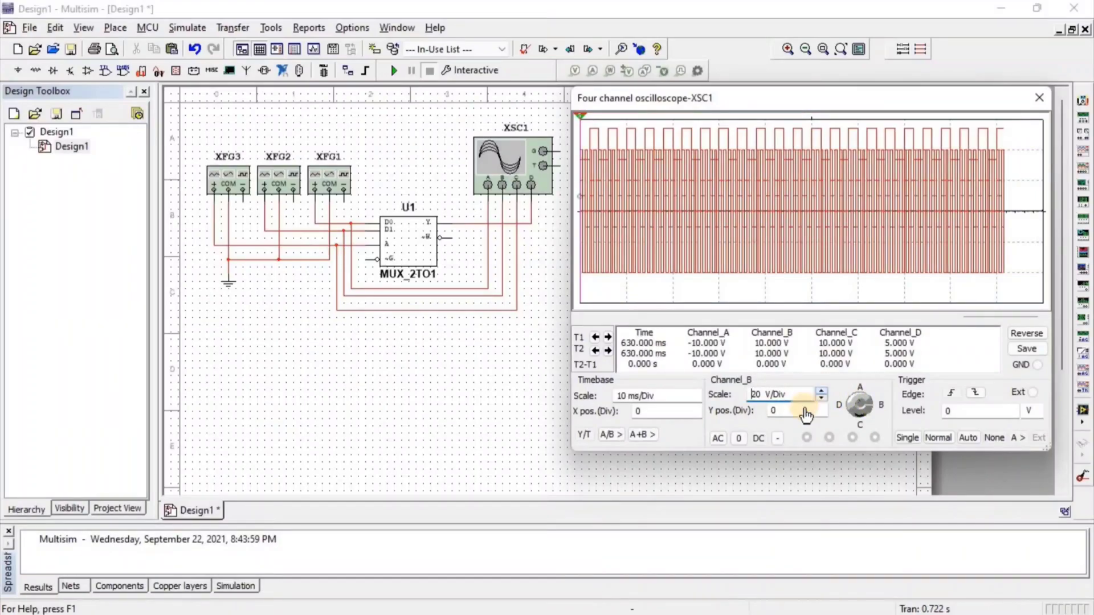
{"action": "left_click", "coordinate": [821, 409]}
{"action": "left_click", "coordinate": [821, 415]}
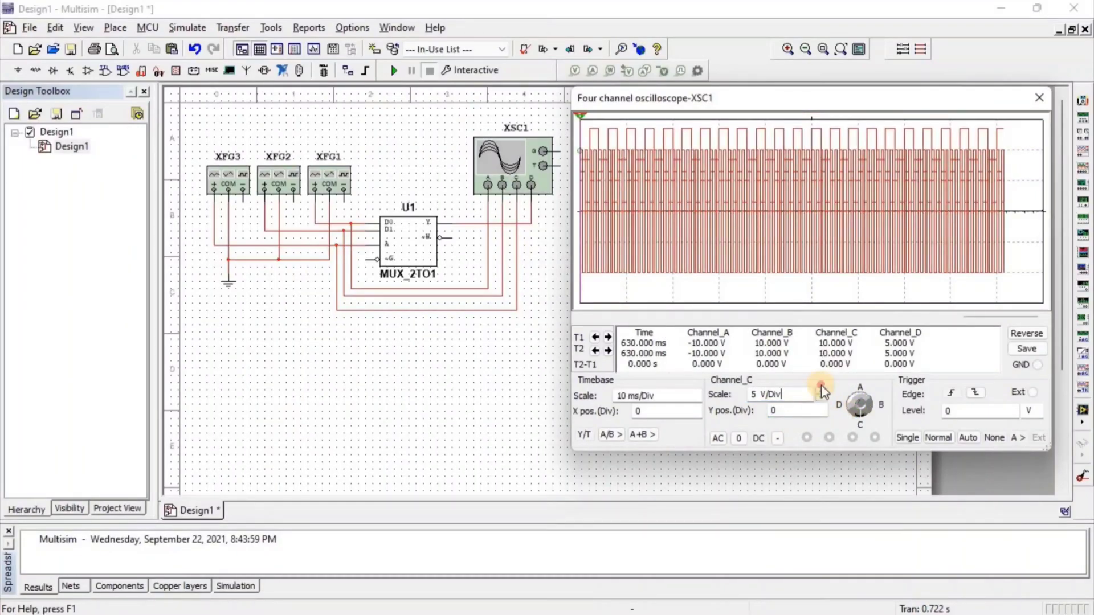
{"action": "left_click", "coordinate": [821, 408]}
- Set channel D to 5 V/Div shifted downward and the timebase to 1 ms/Div
{"action": "left_click", "coordinate": [839, 405]}
{"action": "left_click", "coordinate": [823, 392]}
{"action": "left_click", "coordinate": [822, 391]}
{"action": "left_click", "coordinate": [822, 414]}
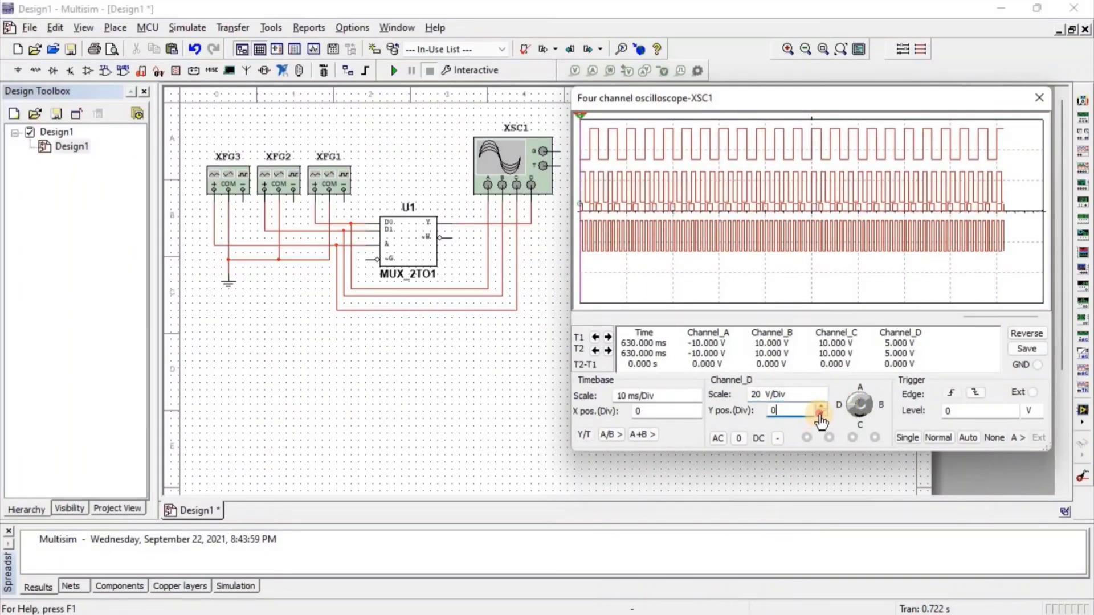
{"action": "left_click", "coordinate": [822, 398]}
{"action": "left_click", "coordinate": [823, 397]}
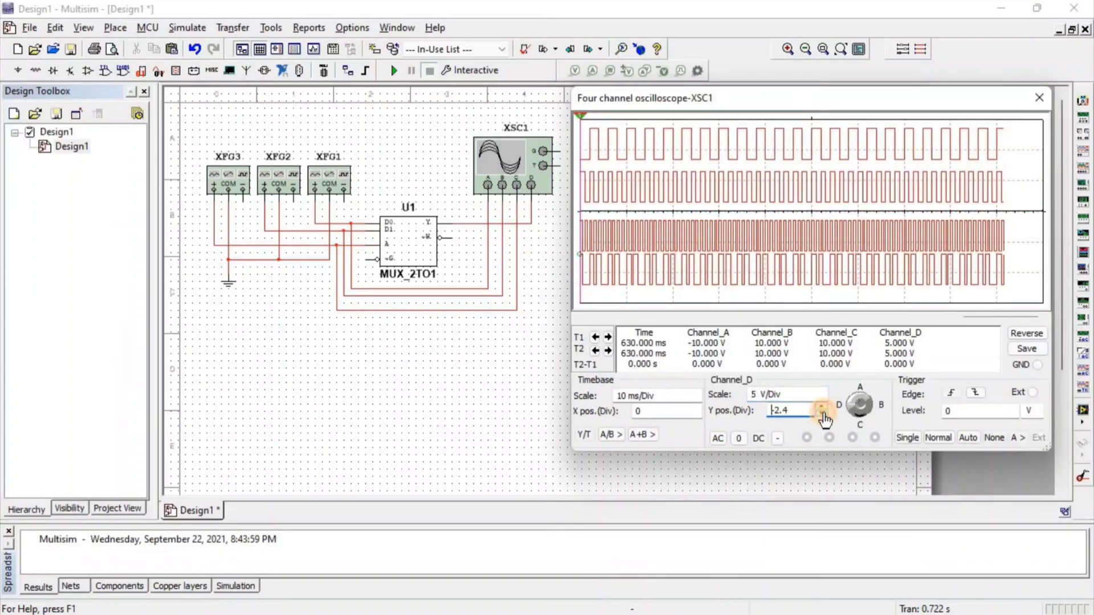
{"action": "left_click", "coordinate": [822, 414]}
{"action": "left_click", "coordinate": [823, 414]}
{"action": "left_click", "coordinate": [696, 399]}
{"action": "left_click", "coordinate": [695, 399]}
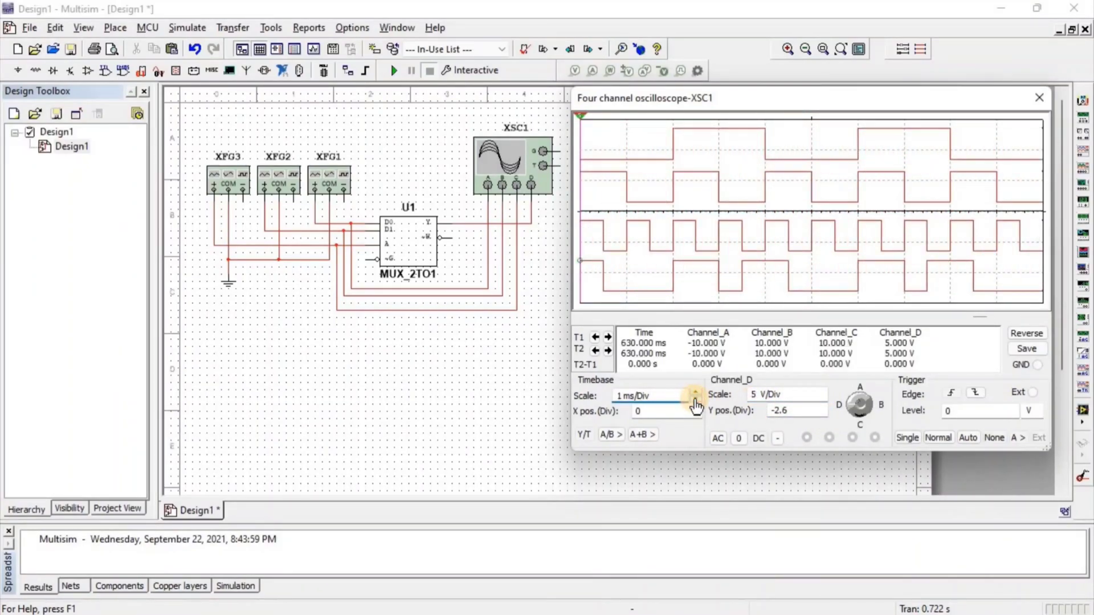
{"action": "left_click", "coordinate": [695, 405]}
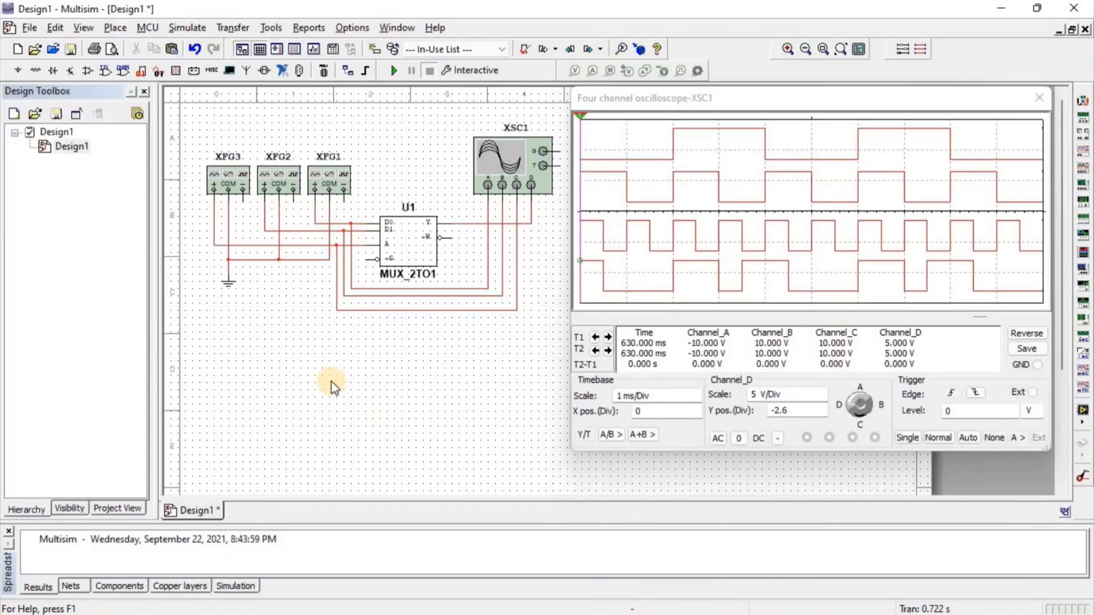
- Create blank Design2 and place section A of a 74LS-family 74LS139D decoder on it
{"action": "left_click", "coordinate": [16, 52]}
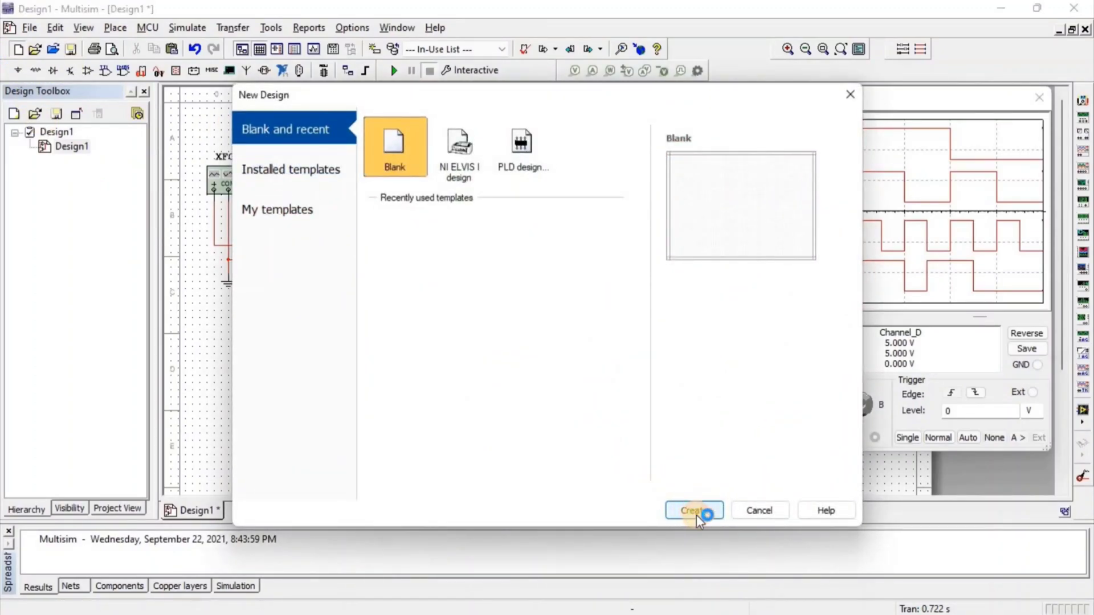
{"action": "left_click", "coordinate": [696, 515]}
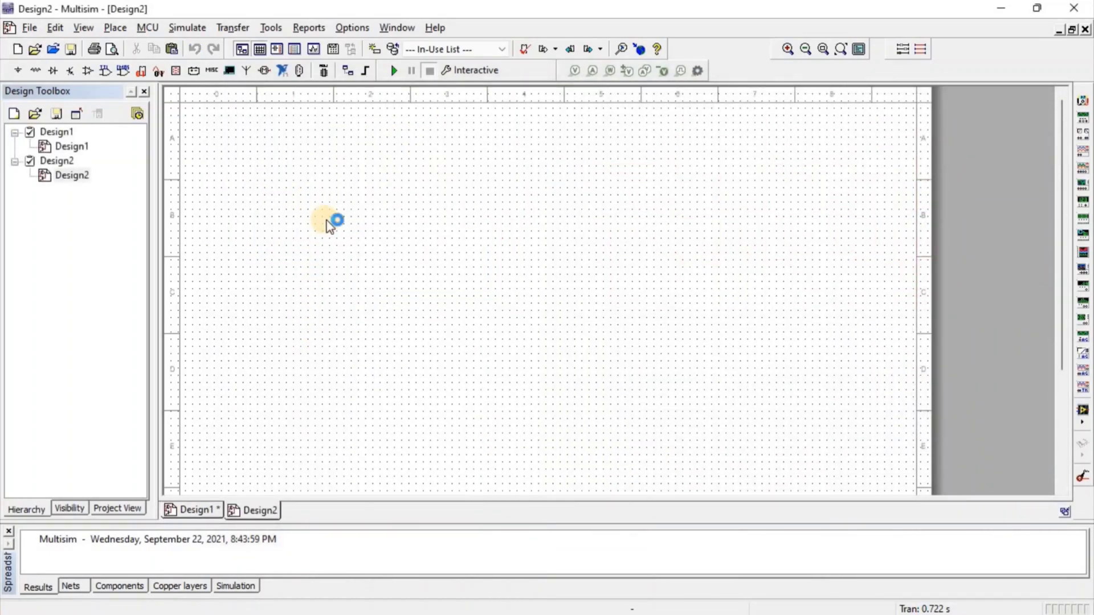
{"action": "left_click", "coordinate": [106, 73]}
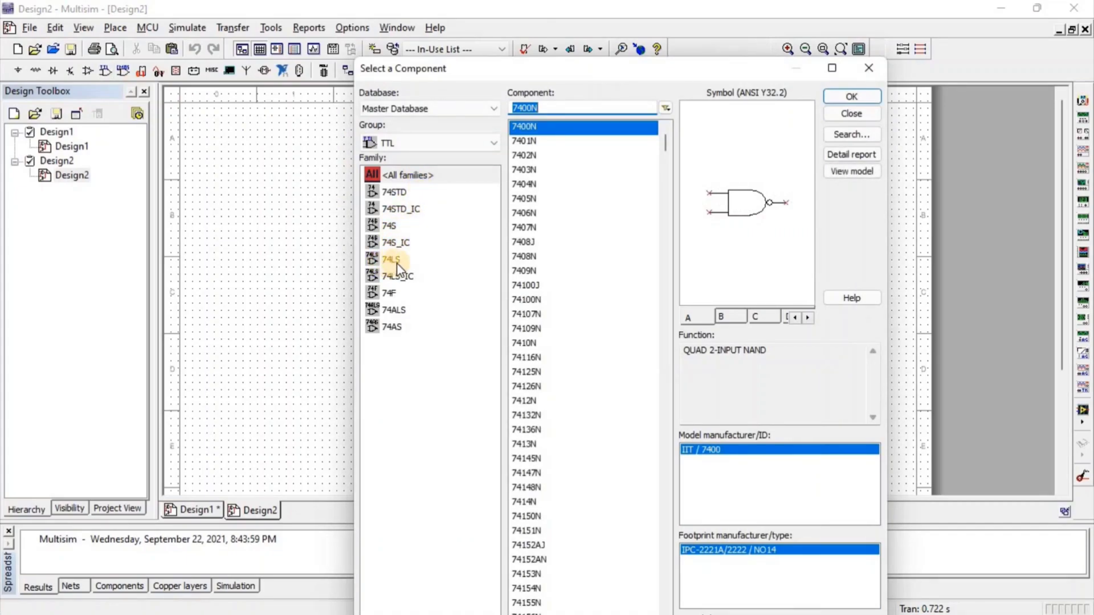
{"action": "left_click", "coordinate": [397, 264]}
{"action": "scroll", "coordinate": [574, 342], "scroll_direction": "down", "scroll_amount": 5}
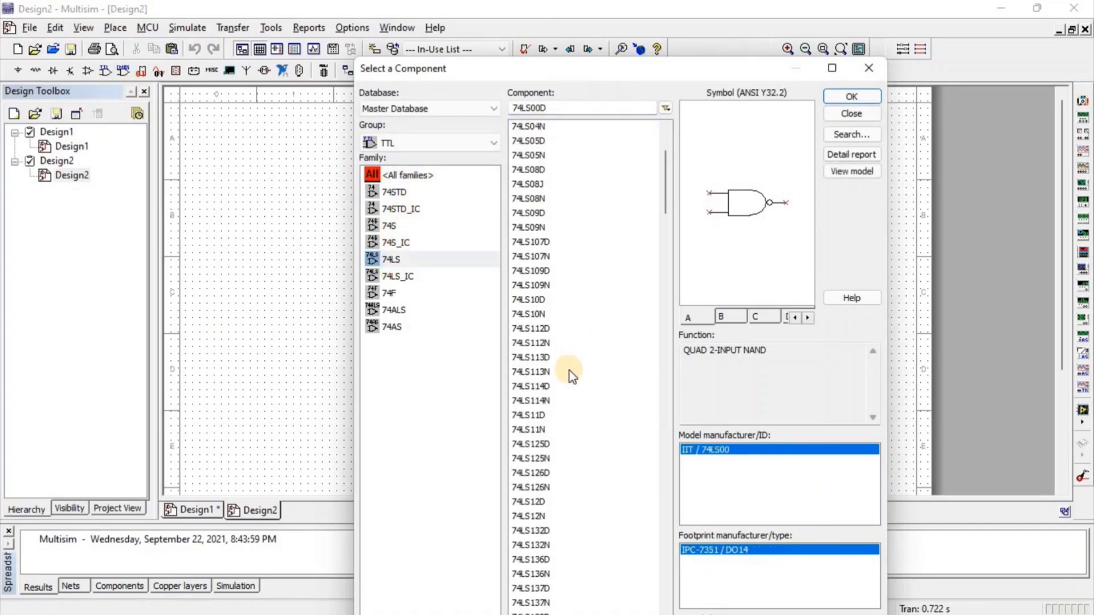
{"action": "scroll", "coordinate": [574, 381], "scroll_direction": "down", "scroll_amount": 4}
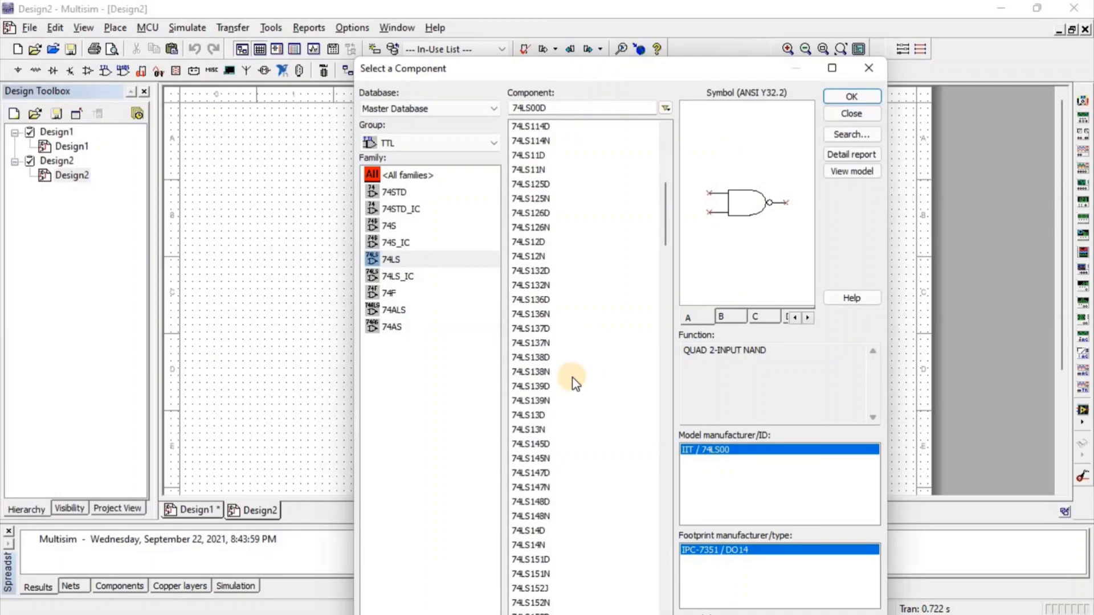
{"action": "left_click", "coordinate": [535, 387]}
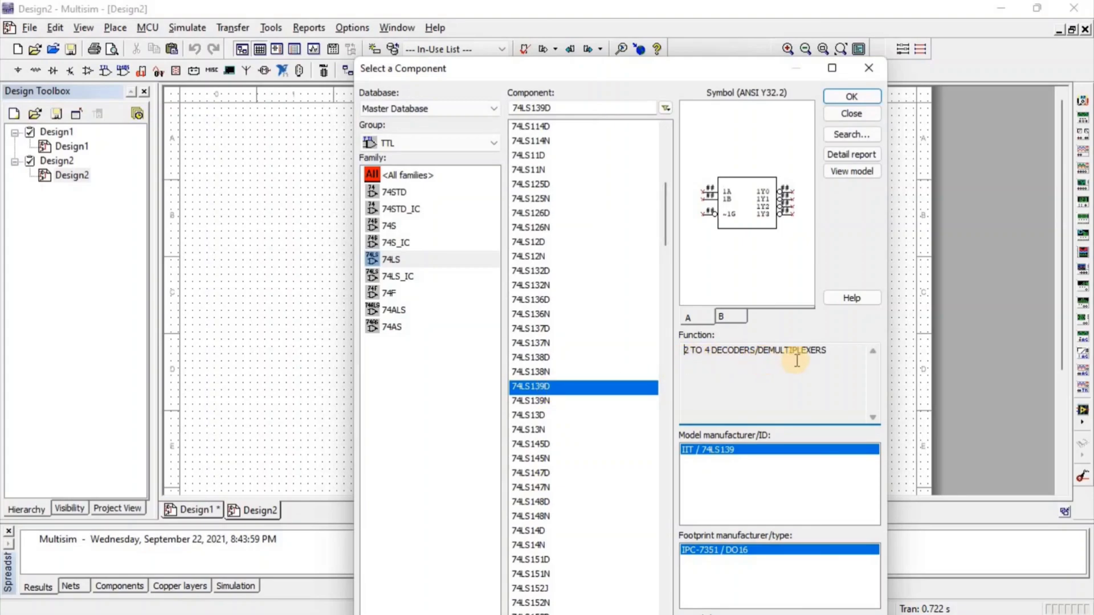
{"action": "double_click", "coordinate": [576, 387]}
{"action": "left_click", "coordinate": [573, 388]}
{"action": "left_click", "coordinate": [336, 244]}
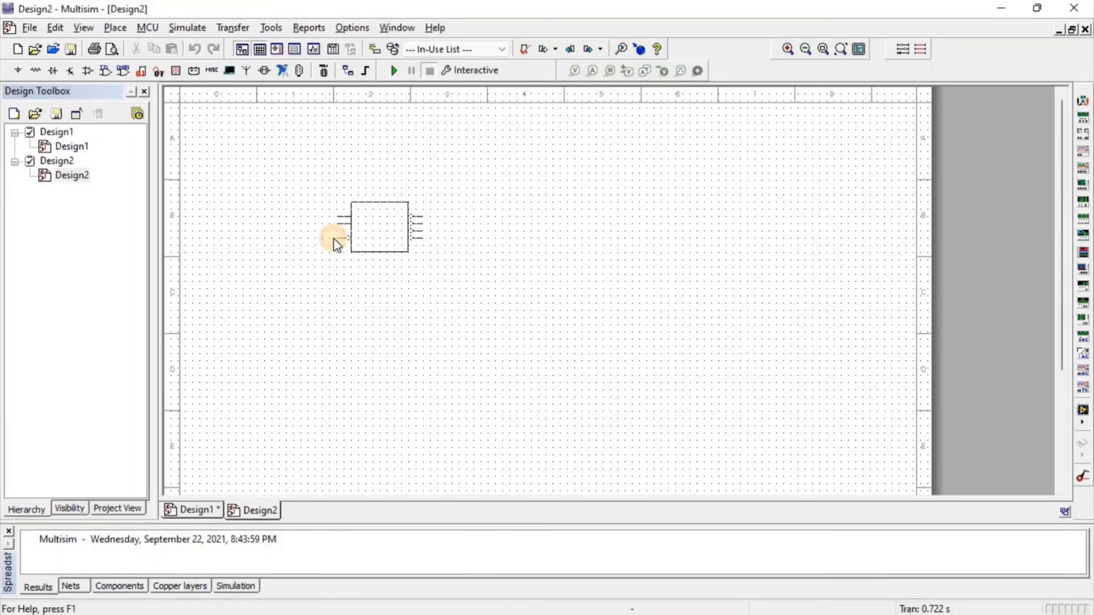
- Place function generator XFG1 above-left of U1A and a copy XFG2 to its left
{"action": "key", "text": "Escape"}
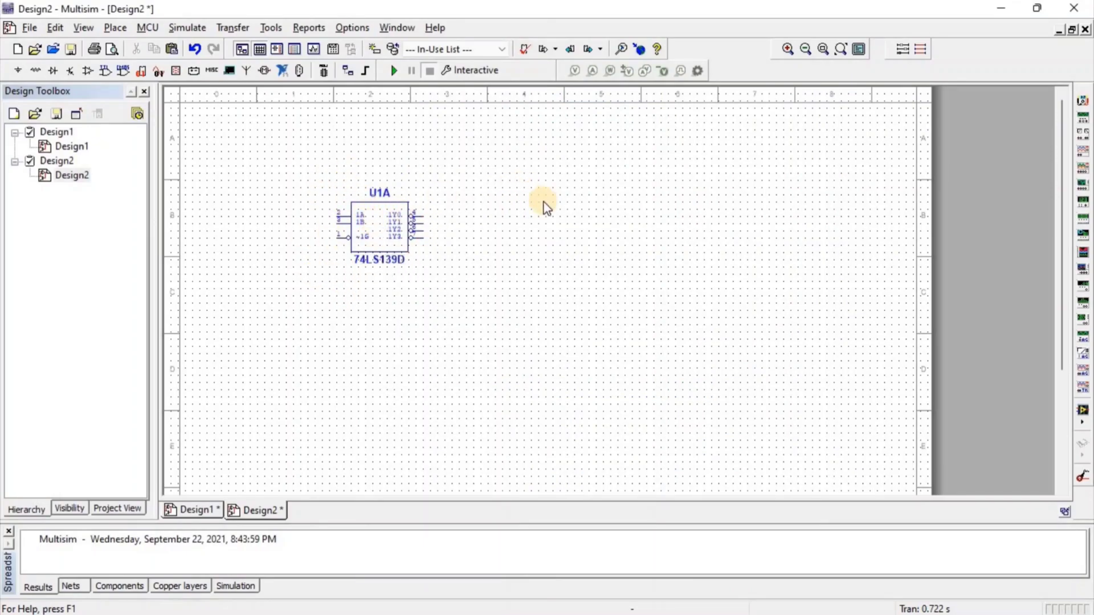
{"action": "left_click", "coordinate": [1085, 121]}
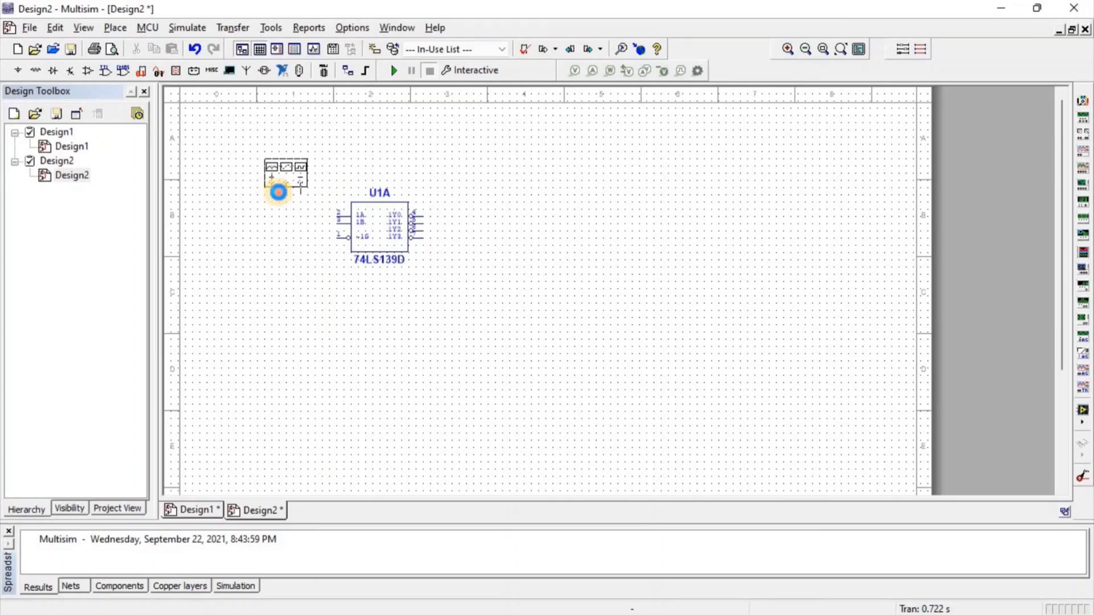
{"action": "left_click", "coordinate": [278, 192]}
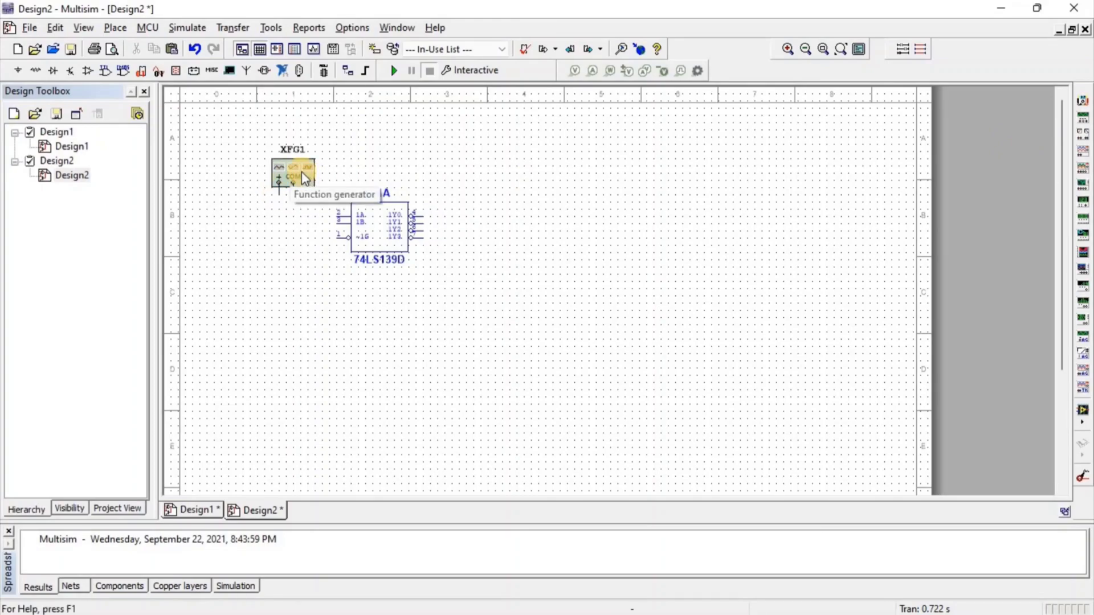
{"action": "left_click", "coordinate": [302, 179]}
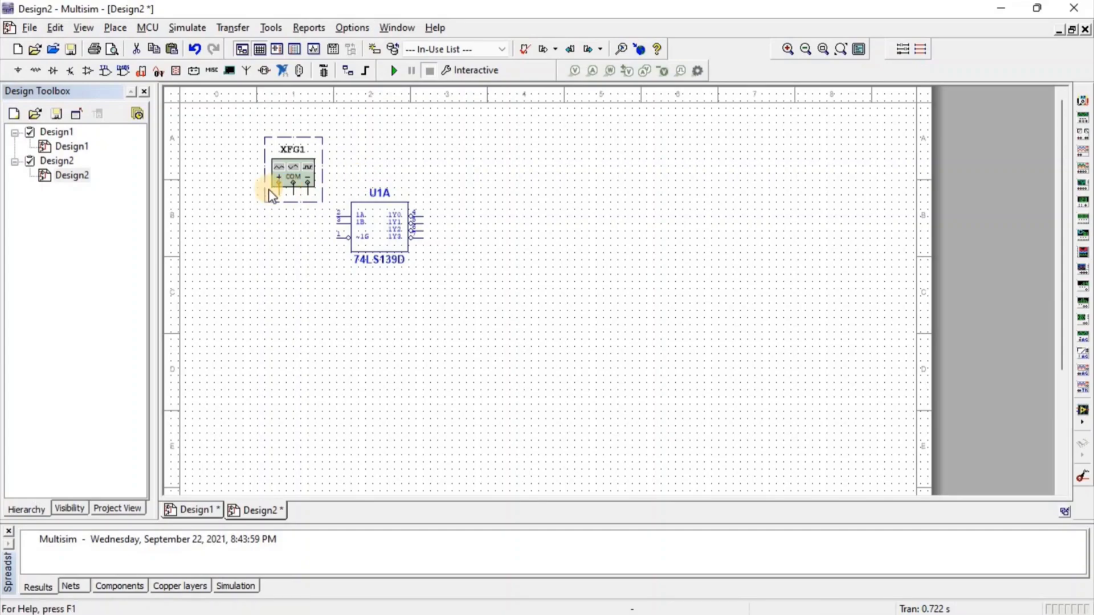
{"action": "left_click_drag", "start_coordinate": [271, 191], "coordinate": [231, 193]}
{"action": "left_click", "coordinate": [231, 193]}
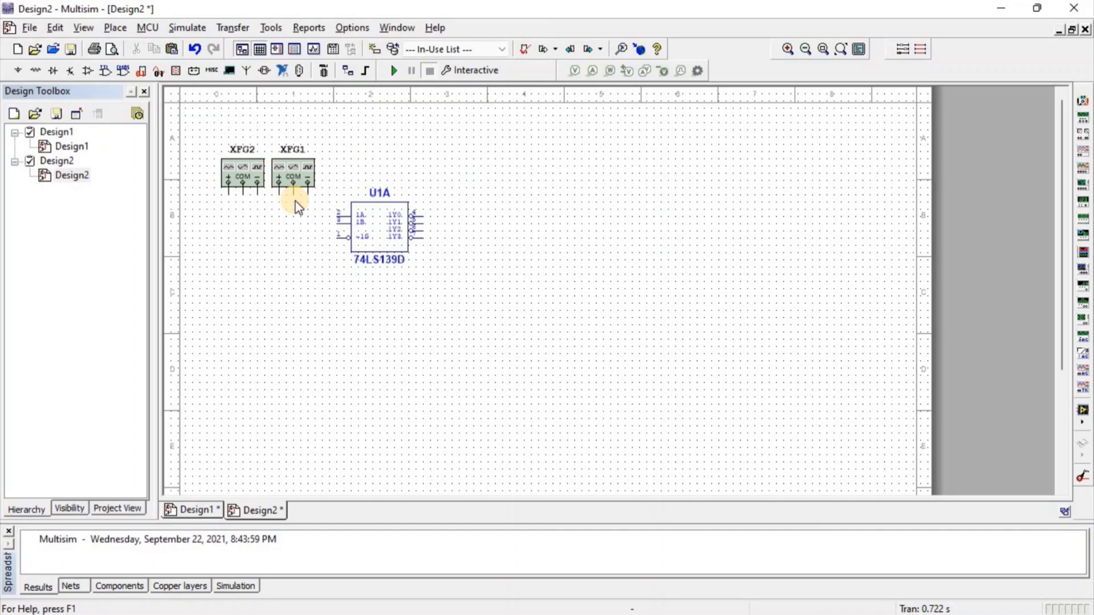
- Wire XFG1's + output to pin 1A and XFG2's + output to pin 1B
{"action": "left_click", "coordinate": [279, 193]}
{"action": "left_click", "coordinate": [339, 216]}
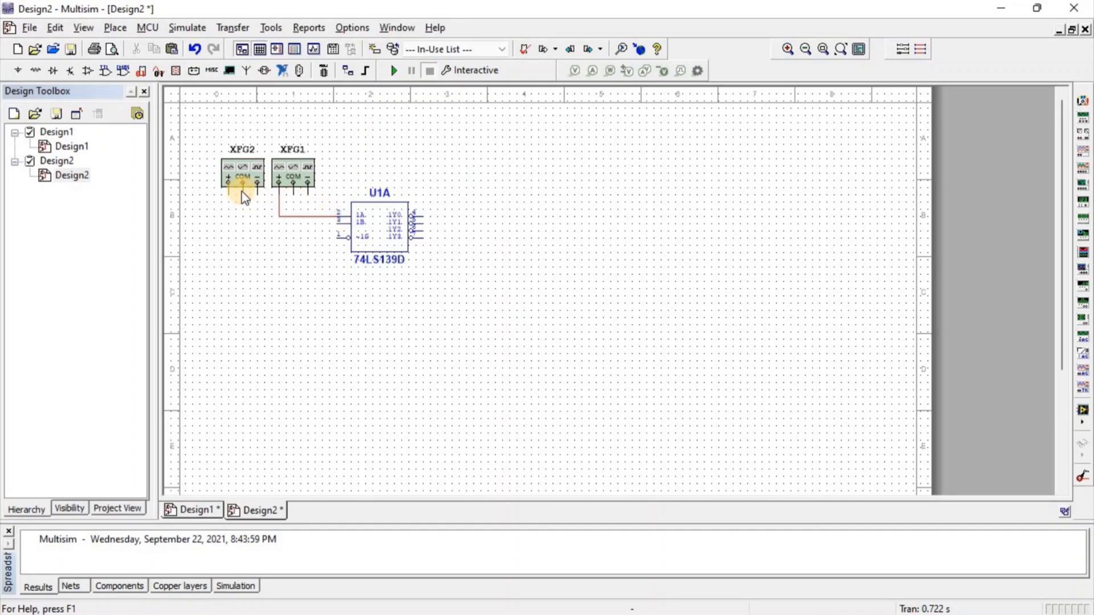
{"action": "left_click", "coordinate": [349, 221]}
{"action": "left_click", "coordinate": [227, 217]}
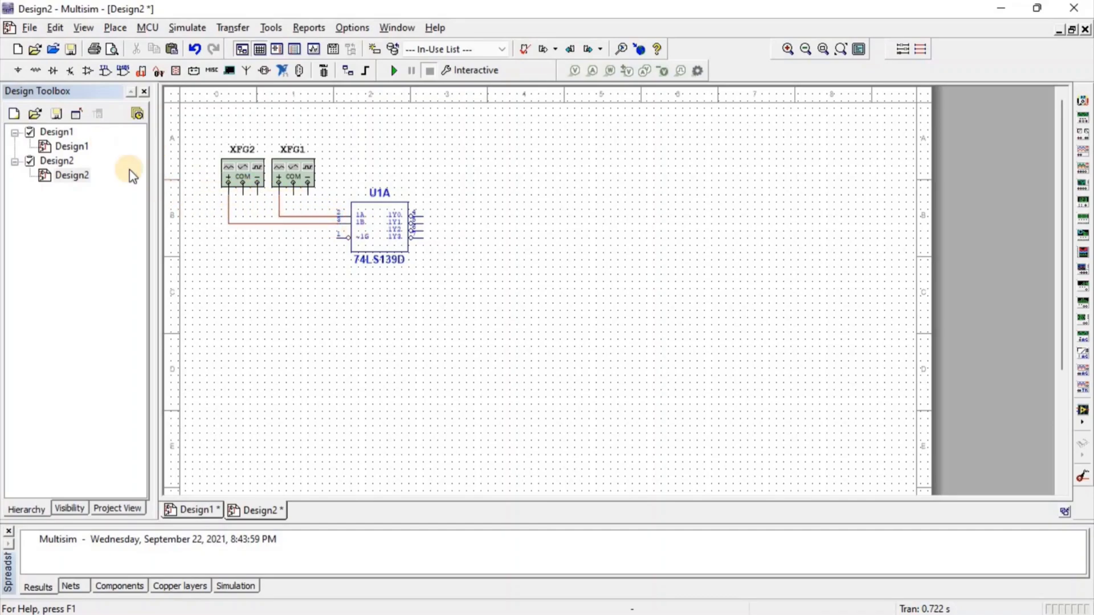
- Place a POWER_SOURCES GROUND symbol below XFG2
{"action": "left_click", "coordinate": [17, 71]}
{"action": "left_click", "coordinate": [396, 193]}
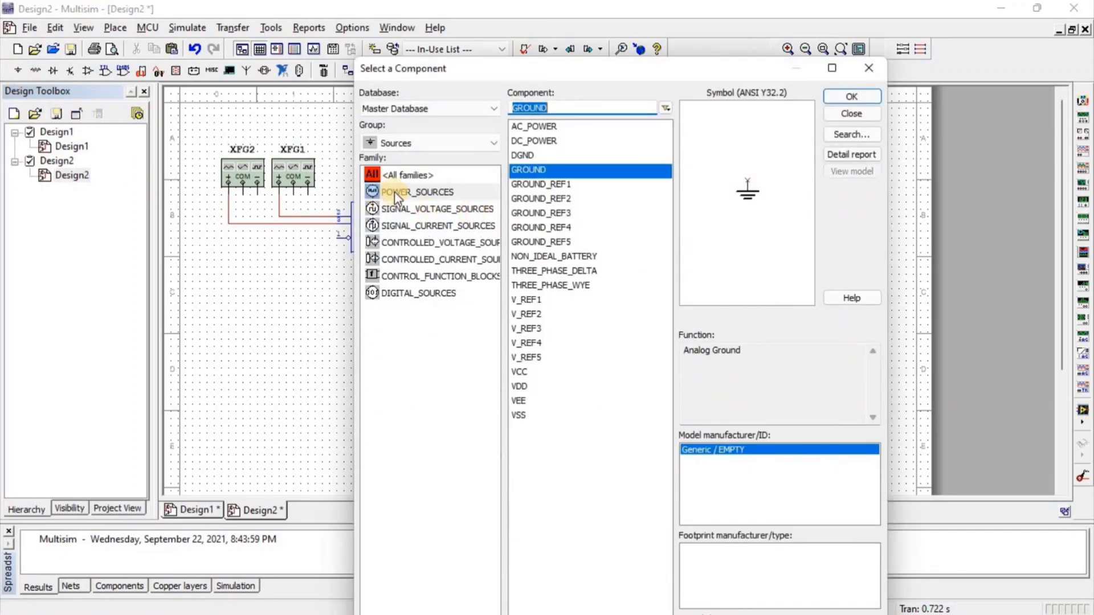
{"action": "left_click", "coordinate": [548, 172]}
{"action": "double_click", "coordinate": [555, 171]}
{"action": "left_click", "coordinate": [243, 267]}
{"action": "left_click", "coordinate": [869, 73]}
- Wire the COM terminals of XFG2 and XFG1 to the ground
{"action": "left_click", "coordinate": [242, 191]}
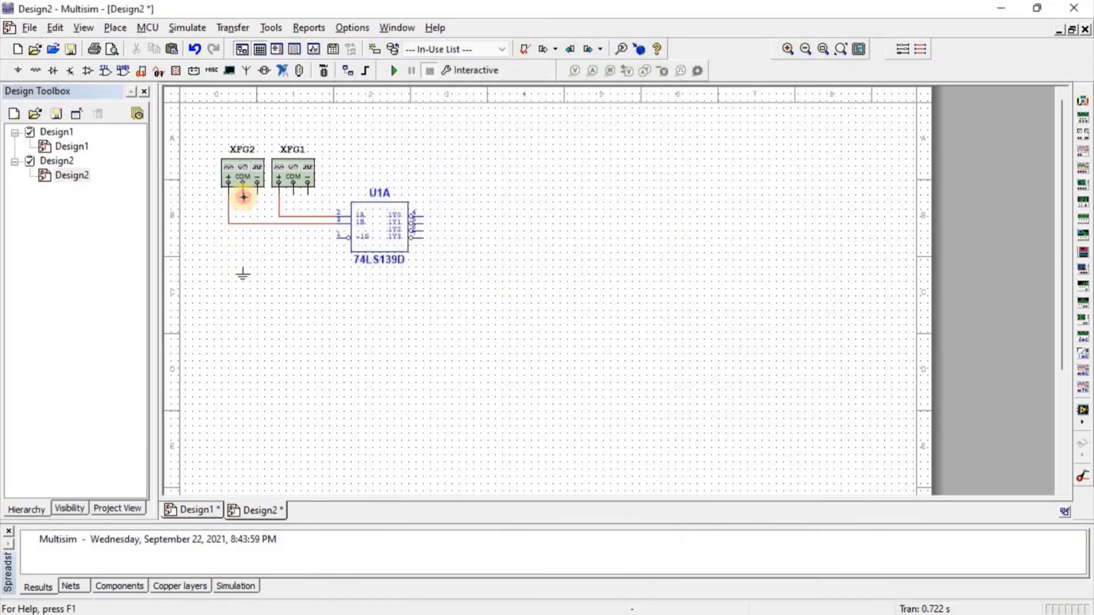
{"action": "left_click", "coordinate": [242, 269]}
{"action": "left_click", "coordinate": [293, 190]}
{"action": "left_click", "coordinate": [242, 245]}
- Place two four-channel oscilloscopes, XSC1 and XSC2, to the right of the decoder
{"action": "left_click", "coordinate": [1083, 173]}
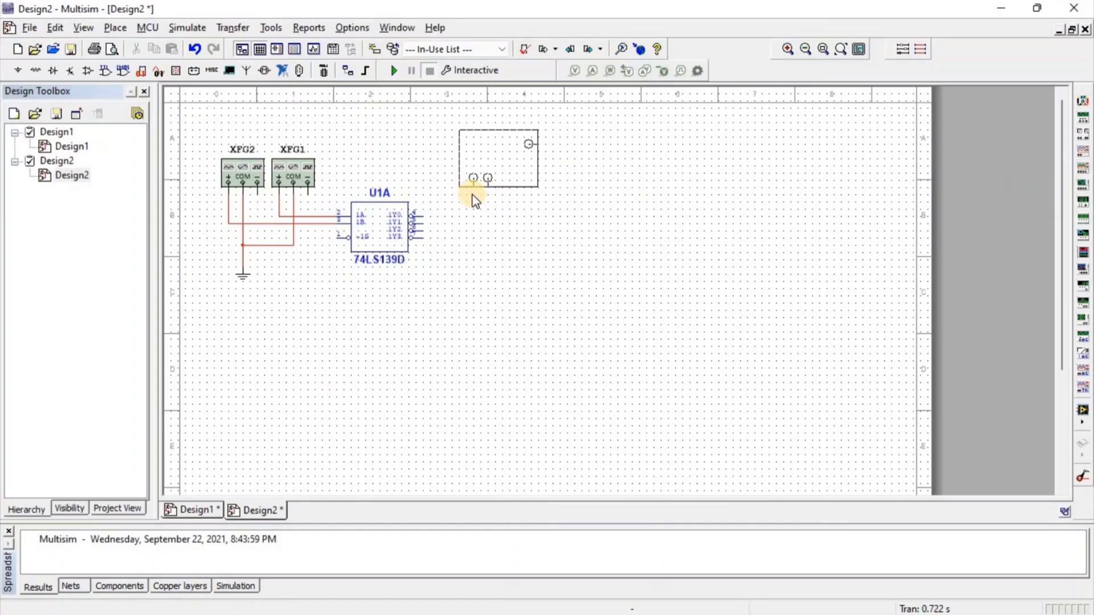
{"action": "left_click", "coordinate": [447, 197]}
{"action": "left_click", "coordinate": [434, 194]}
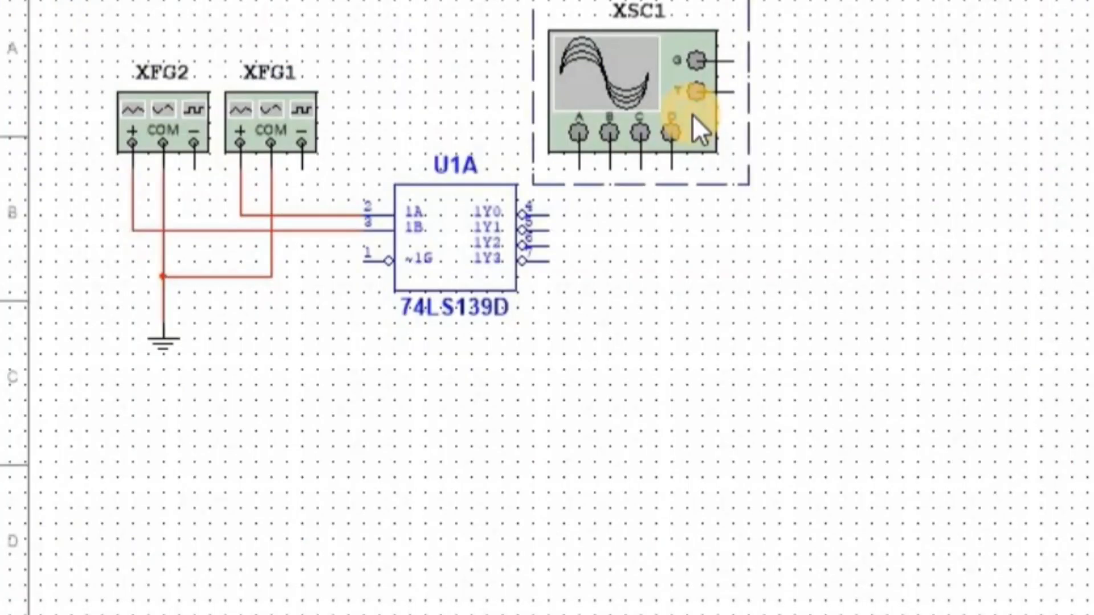
{"action": "left_click", "coordinate": [787, 171]}
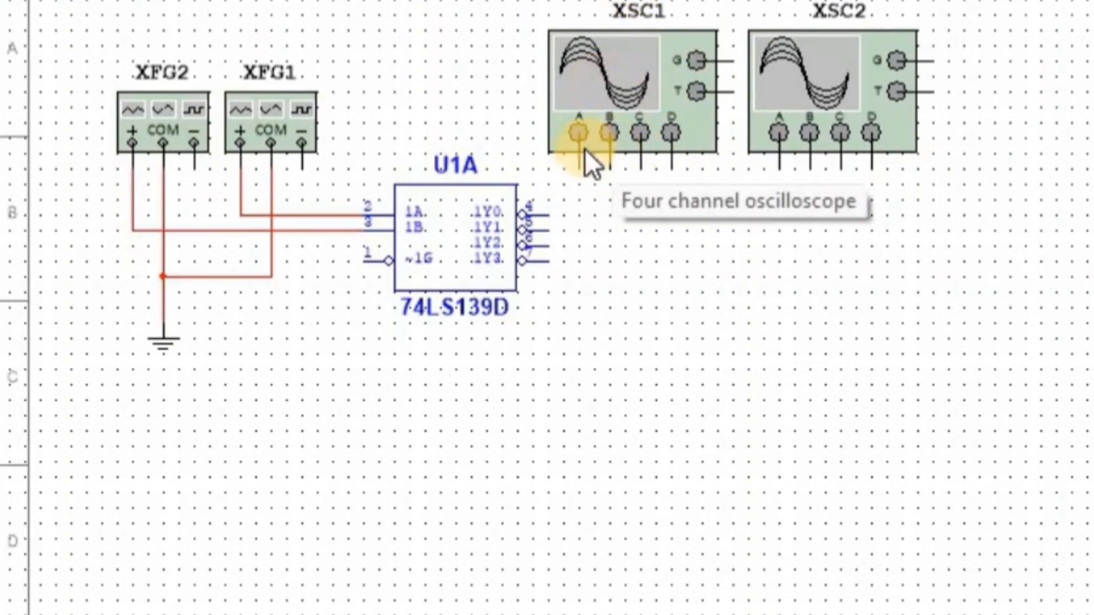
- Wire XSC1 channels A and B to the decoder's 1A and 1B input wires
{"action": "left_click", "coordinate": [579, 167]}
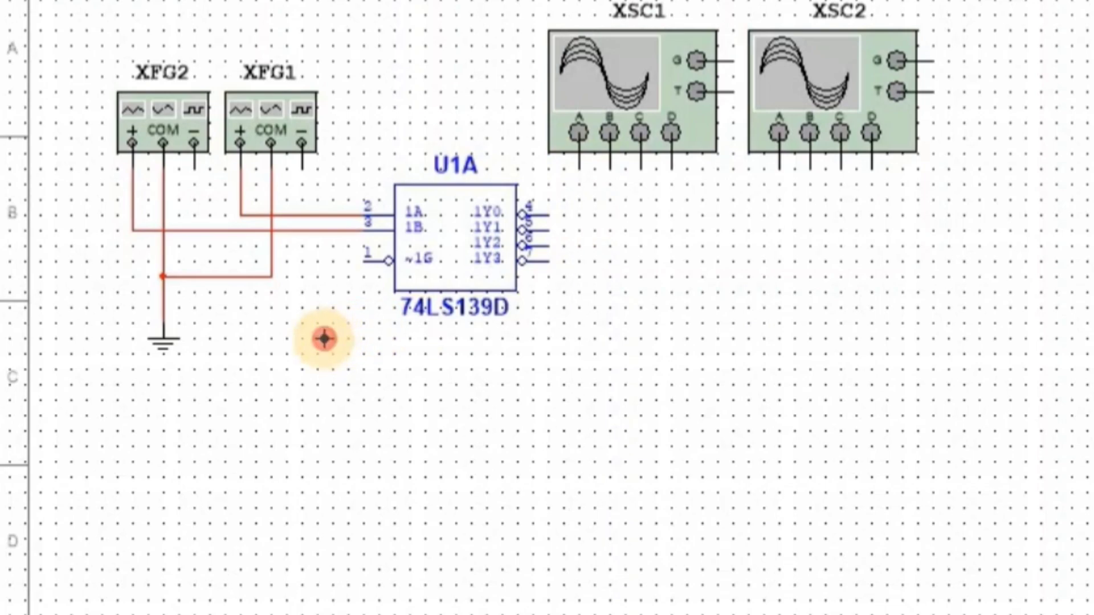
{"action": "left_click", "coordinate": [318, 217]}
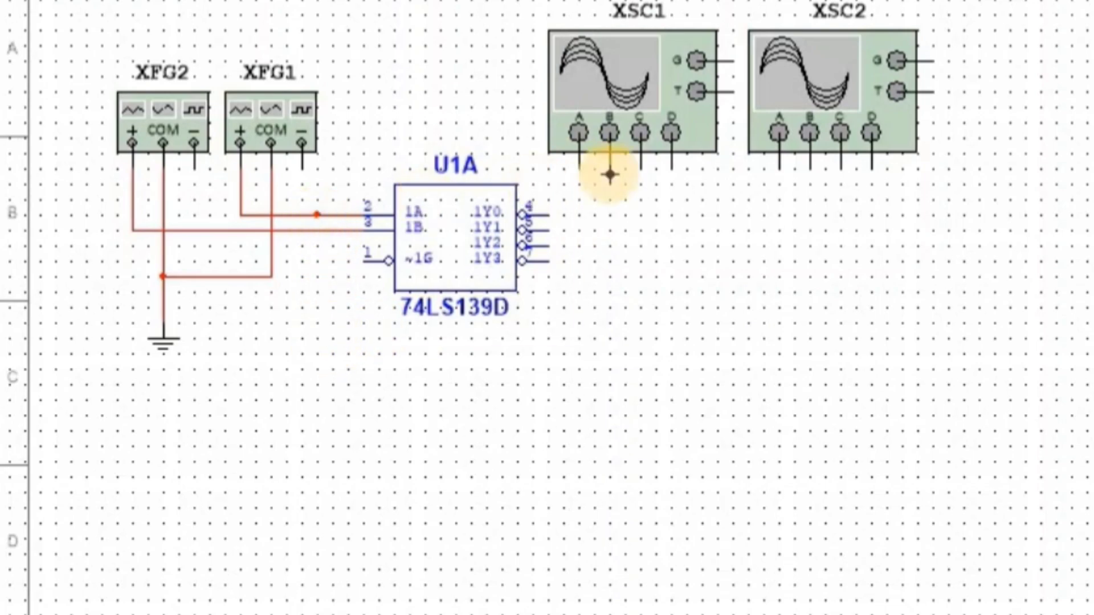
{"action": "left_click", "coordinate": [611, 169]}
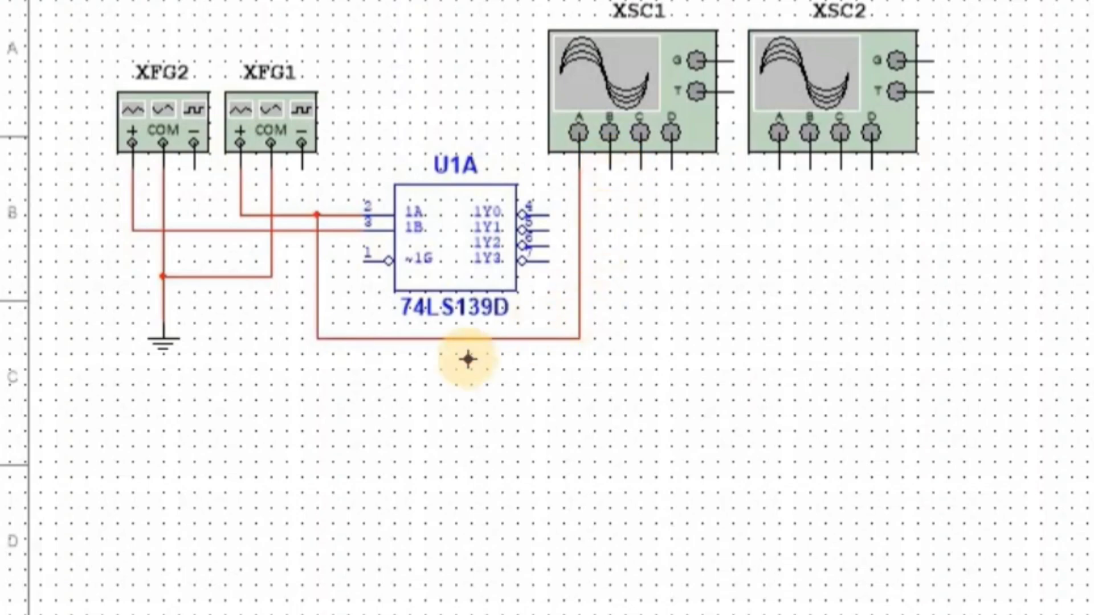
{"action": "left_click", "coordinate": [302, 230]}
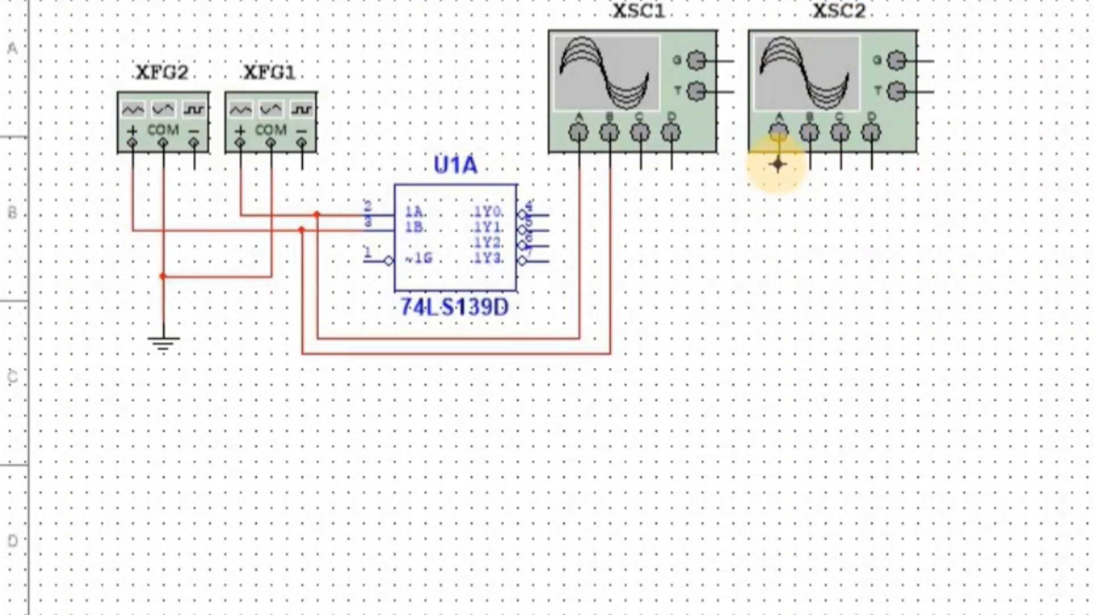
- Wire U1A outputs 1Y0, 1Y1, 1Y2 and 1Y3 to XSC2 channels A, B, C and D
{"action": "left_click", "coordinate": [548, 217]}
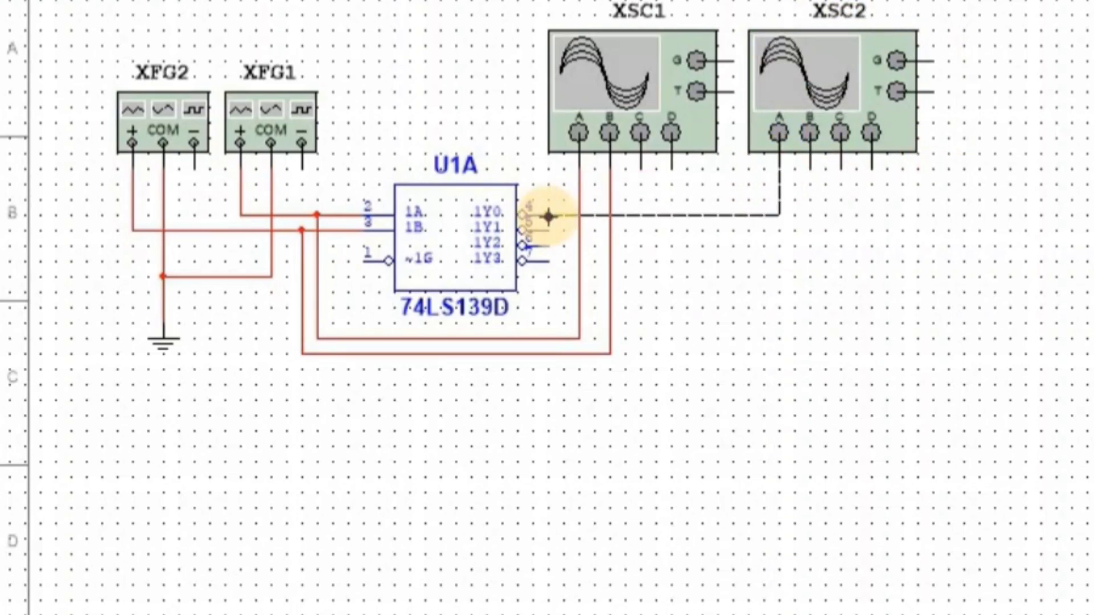
{"action": "left_click", "coordinate": [816, 176]}
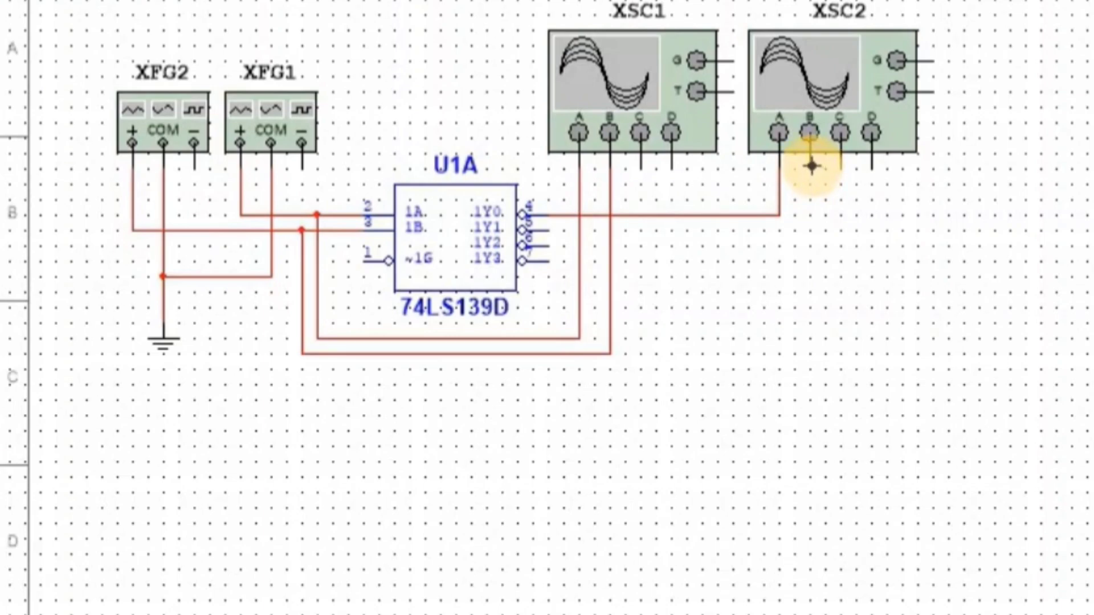
{"action": "left_click", "coordinate": [552, 232]}
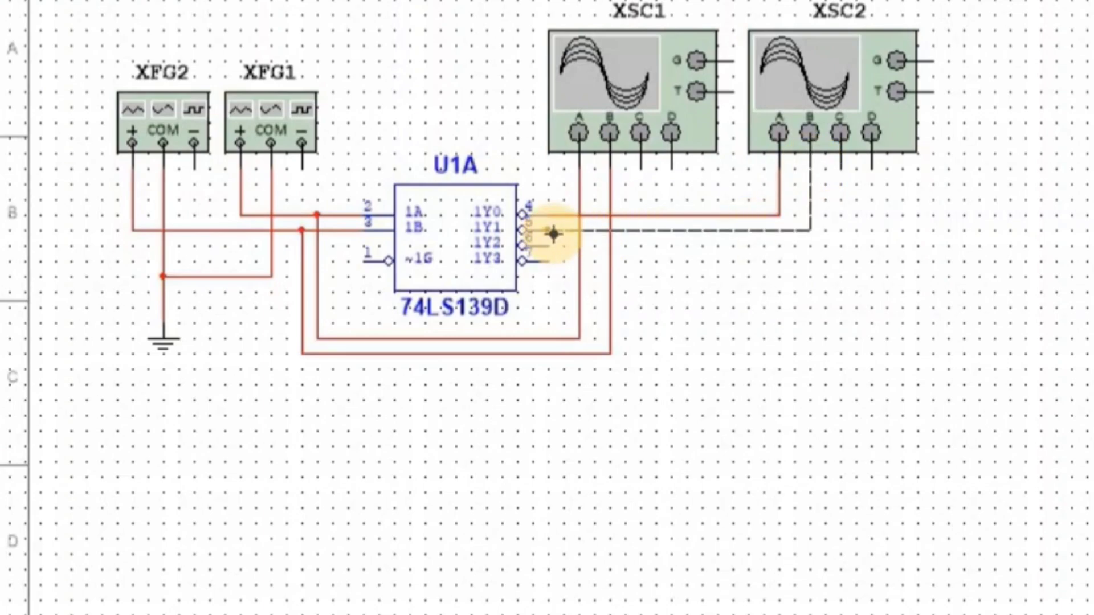
{"action": "left_click", "coordinate": [837, 178]}
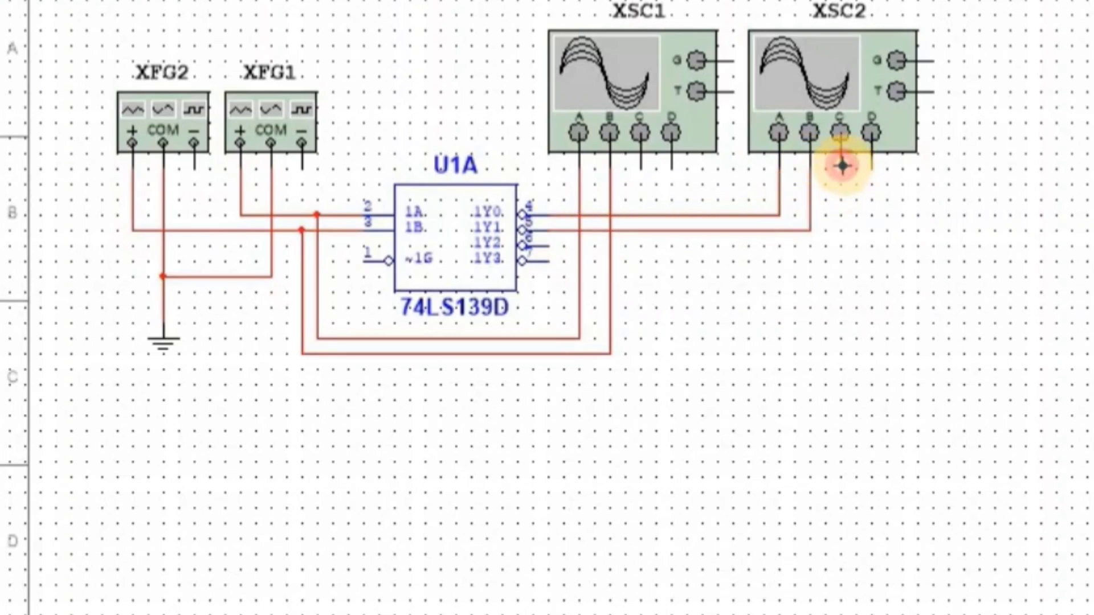
{"action": "left_click", "coordinate": [560, 245]}
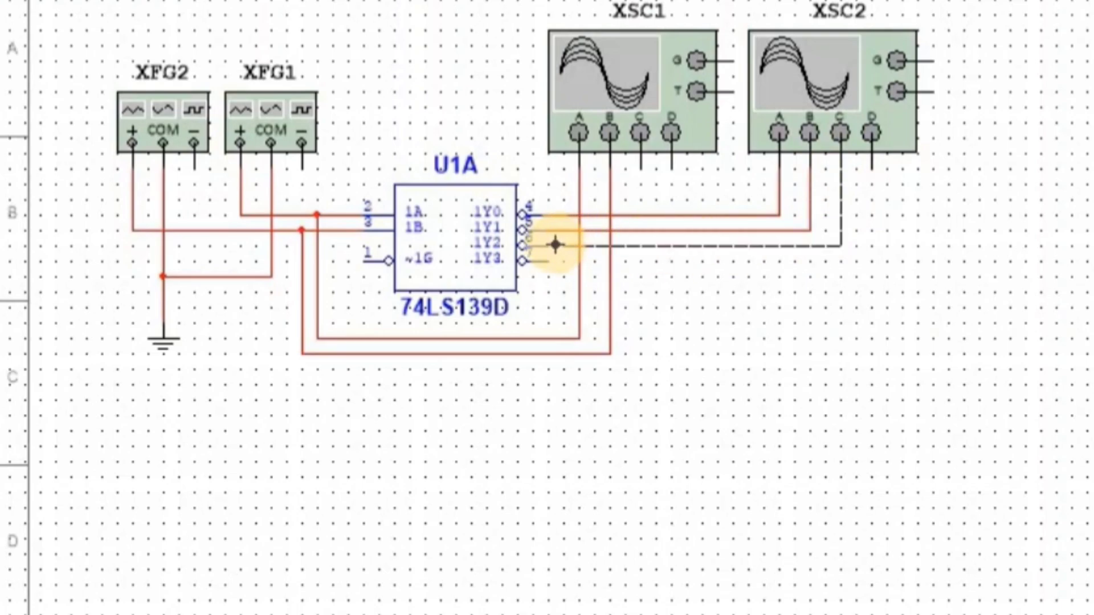
{"action": "left_click", "coordinate": [861, 189]}
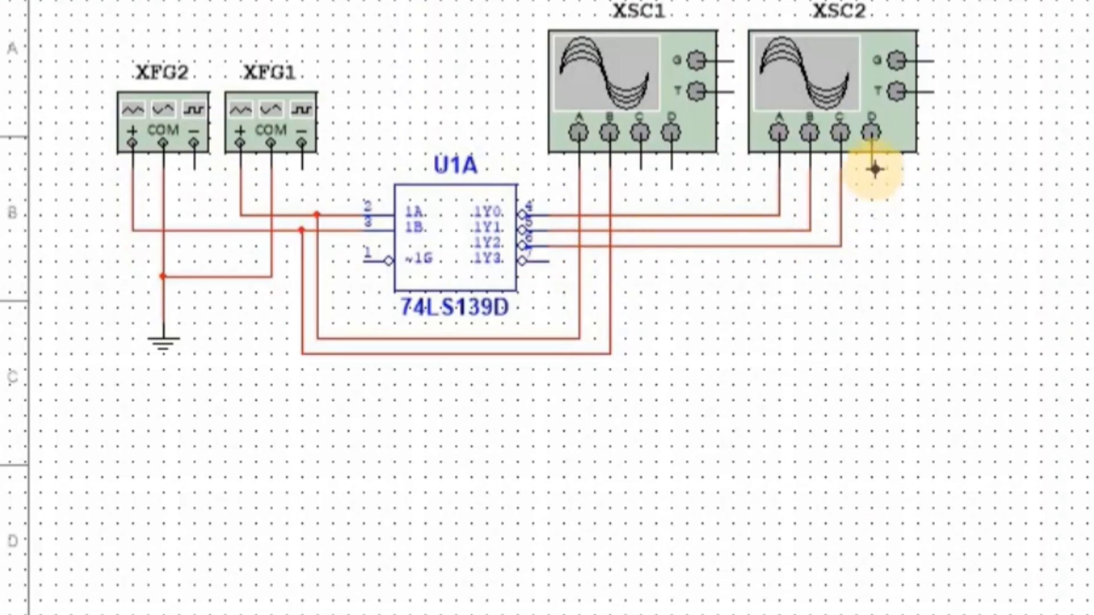
{"action": "left_click", "coordinate": [555, 263]}
{"action": "left_click", "coordinate": [759, 320]}
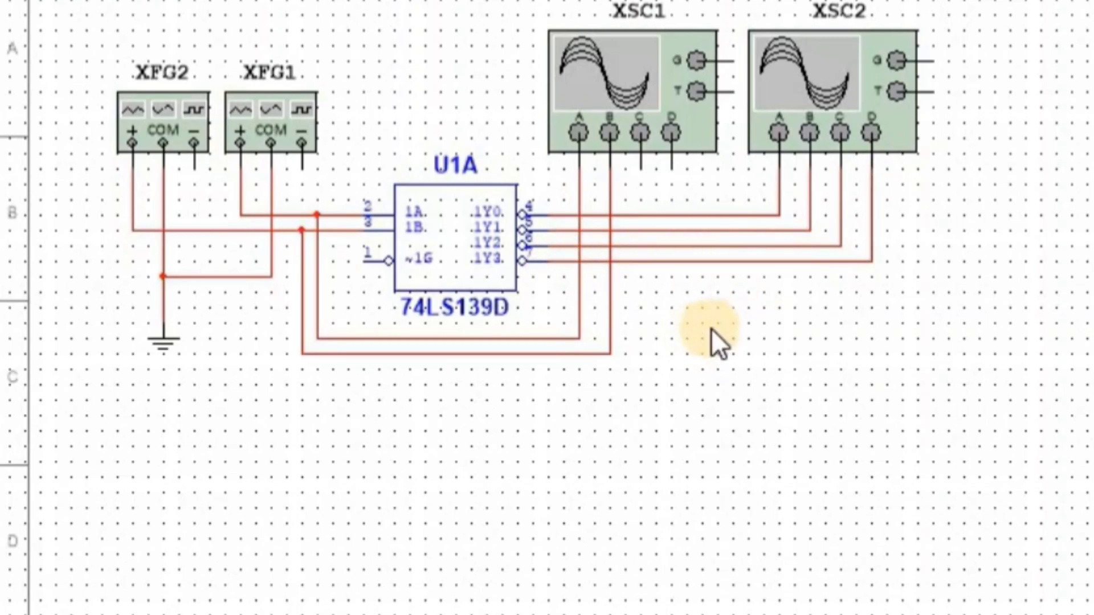
- Set function generator XFG1 to a 1000 Hz square wave
{"action": "double_click", "coordinate": [254, 132]}
{"action": "left_click", "coordinate": [854, 376]}
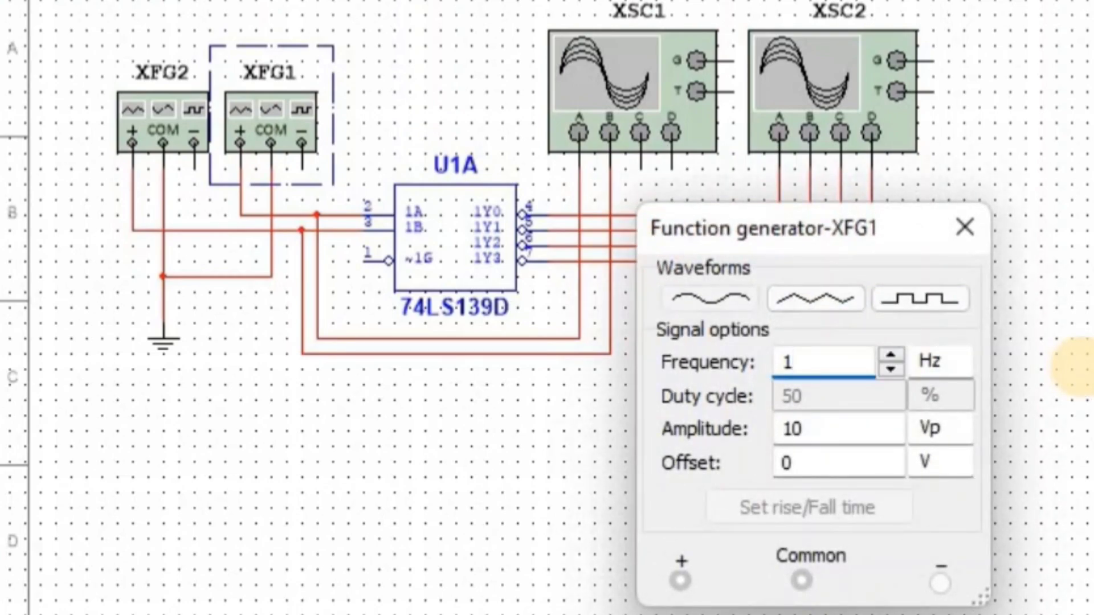
{"action": "type", "text": "000"}
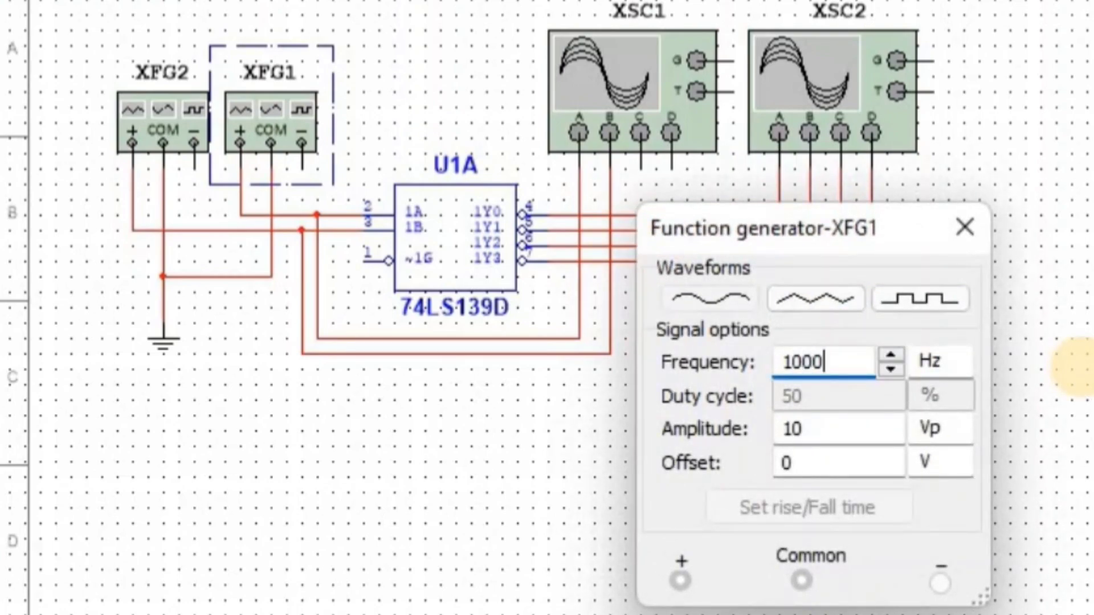
{"action": "left_click", "coordinate": [930, 303]}
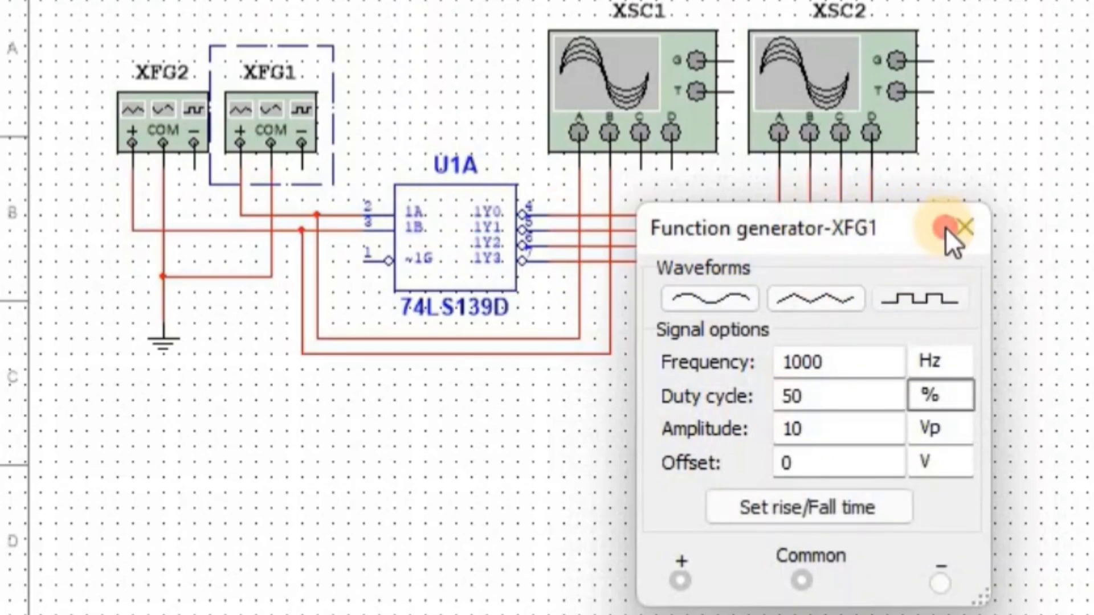
{"action": "left_click", "coordinate": [963, 227]}
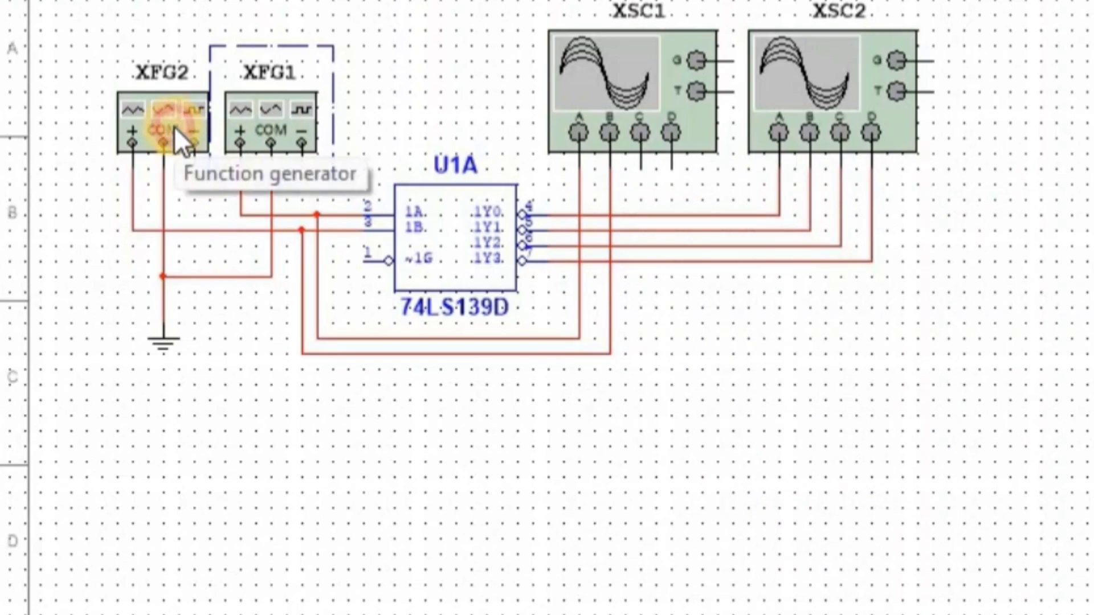
- Set function generator XFG2 to a 500 Hz square wave
{"action": "double_click", "coordinate": [175, 129]}
{"action": "left_click", "coordinate": [828, 365]}
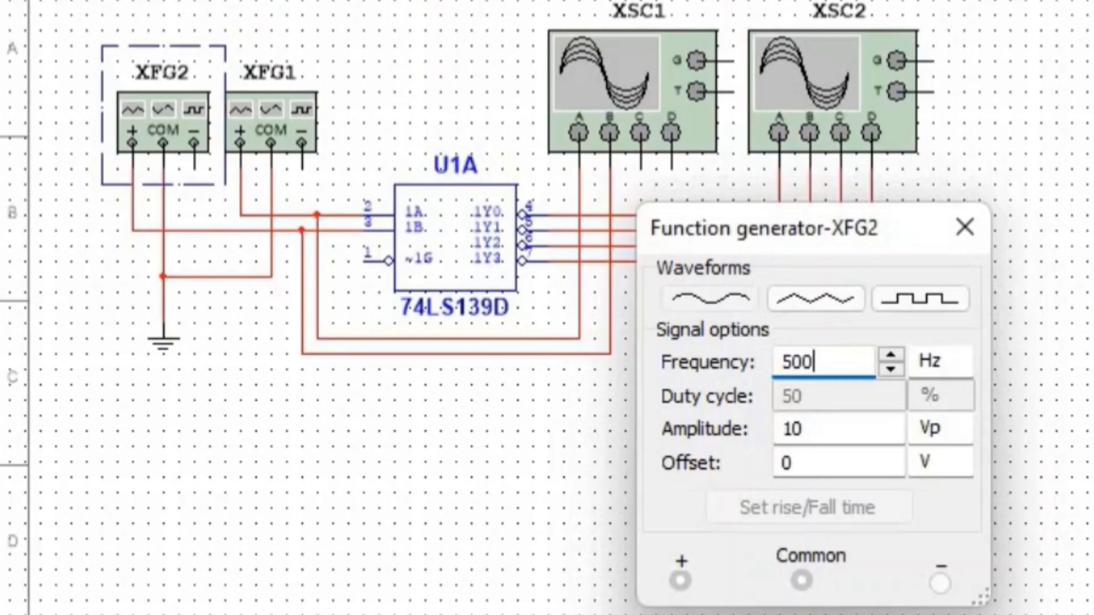
{"action": "left_click", "coordinate": [941, 299]}
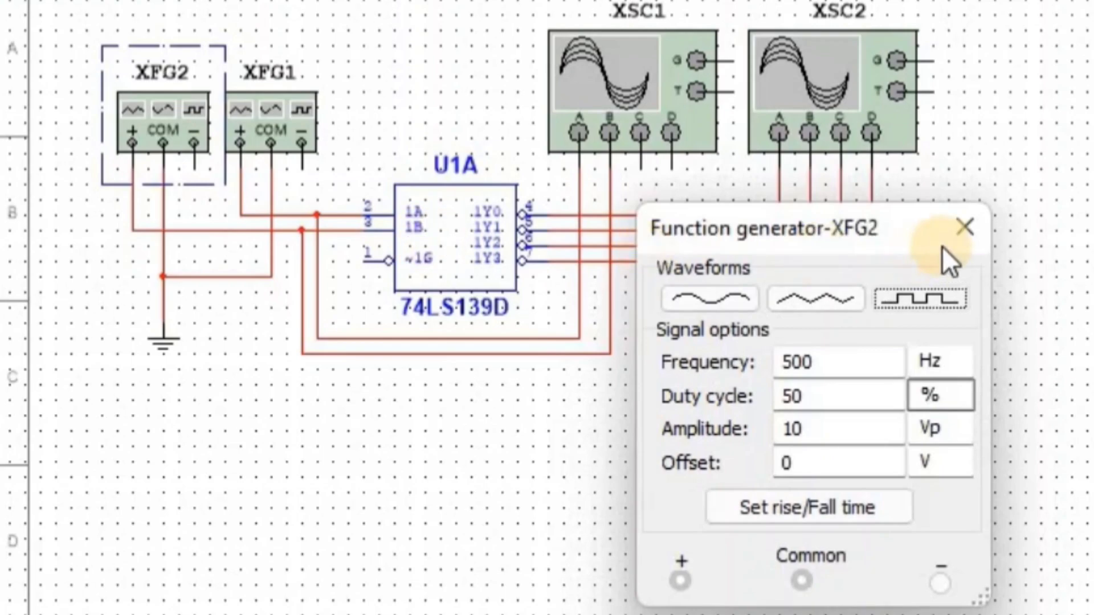
{"action": "left_click", "coordinate": [957, 239]}
{"action": "left_click", "coordinate": [758, 342]}
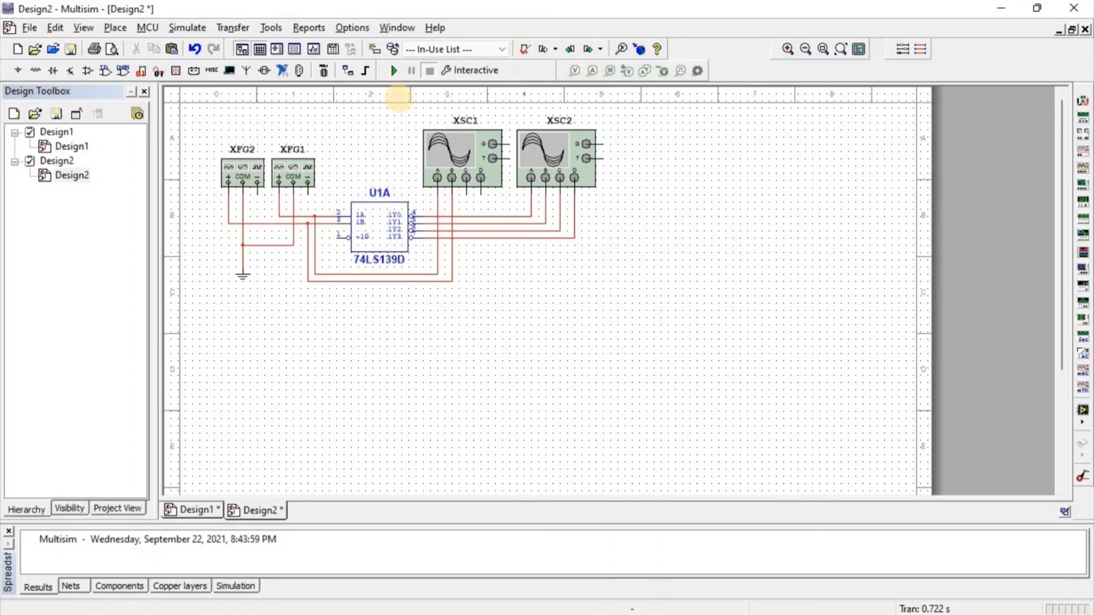
- Run the simulation with the XSC1 and XSC2 displays open side by side
{"action": "left_click", "coordinate": [395, 72]}
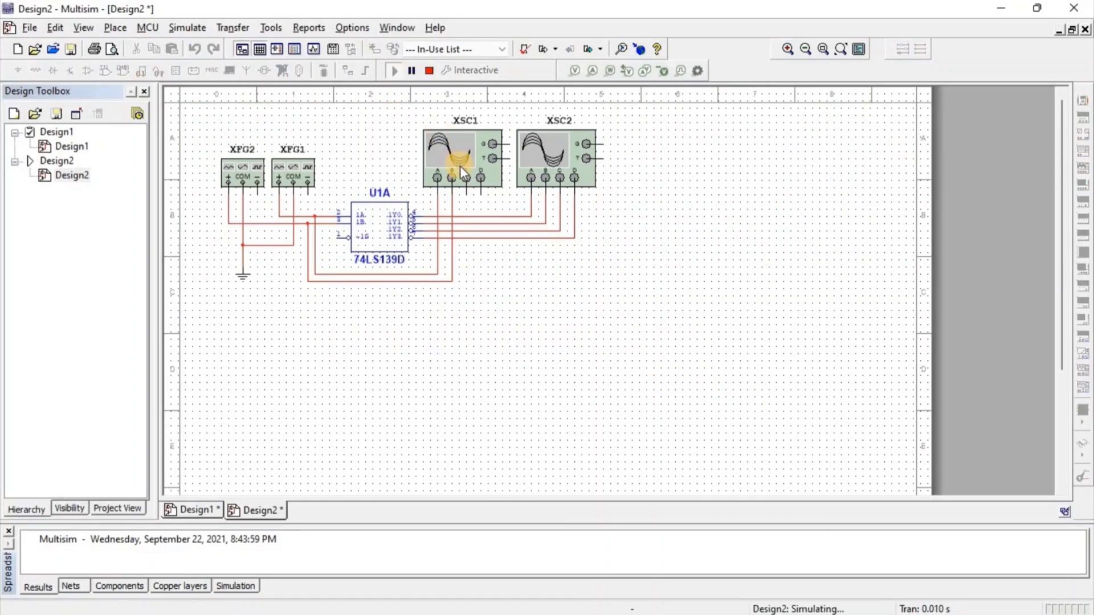
{"action": "double_click", "coordinate": [461, 163]}
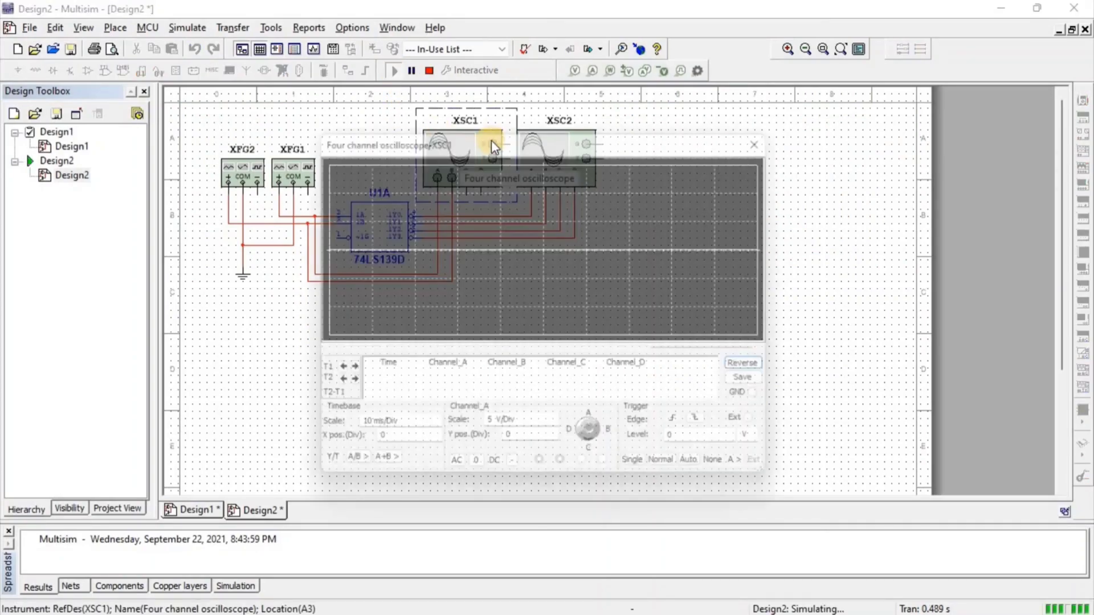
{"action": "left_click_drag", "start_coordinate": [488, 137], "coordinate": [227, 134]}
{"action": "double_click", "coordinate": [576, 142]}
{"action": "left_click_drag", "start_coordinate": [569, 130], "coordinate": [792, 140]}
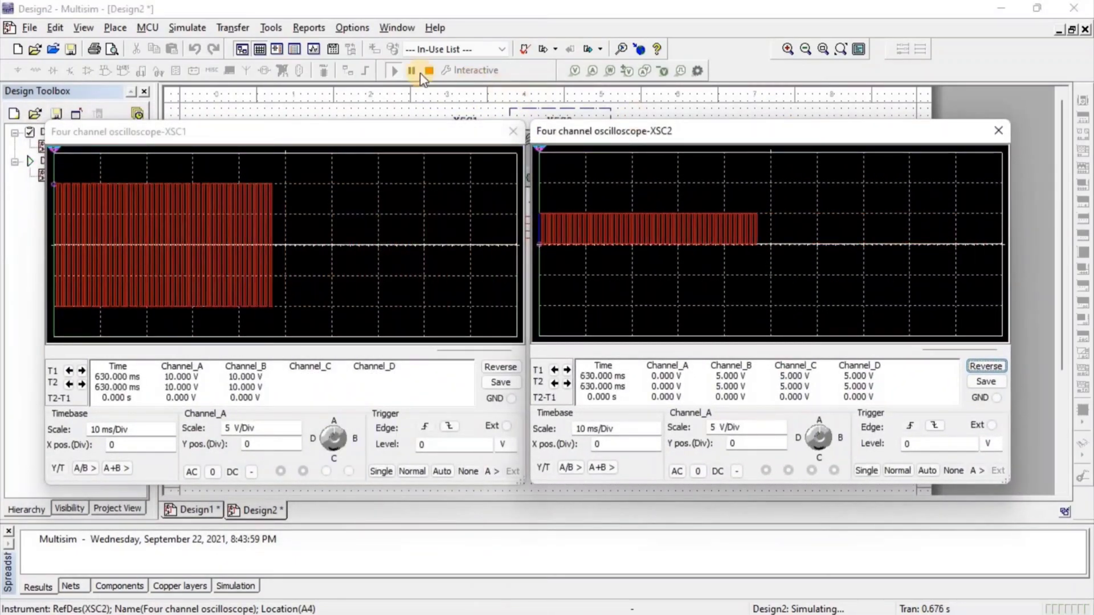
- Stop the simulation and switch both scope displays to white backgrounds
{"action": "left_click", "coordinate": [429, 70]}
{"action": "left_click", "coordinate": [501, 367]}
{"action": "left_click", "coordinate": [633, 359]}
{"action": "key", "text": "Return"}
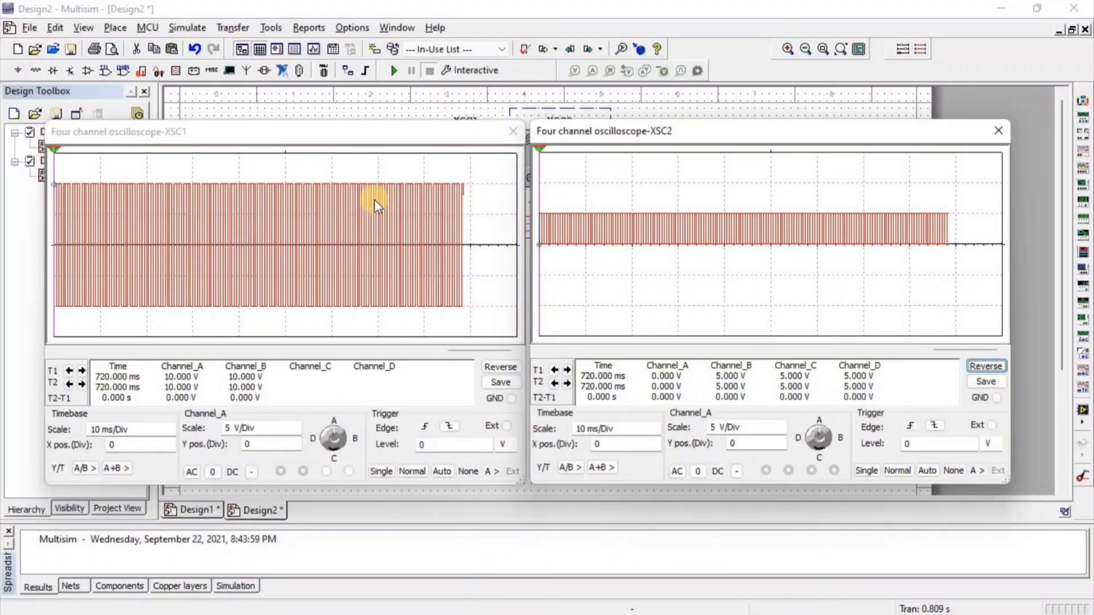
- Set XSC1 channel A to 20 V/Div, shift trace A up and trace B below centre
{"action": "left_click", "coordinate": [287, 429]}
{"action": "left_click", "coordinate": [296, 425]}
{"action": "left_click", "coordinate": [296, 425]}
{"action": "left_click", "coordinate": [288, 444]}
{"action": "left_click", "coordinate": [296, 441]}
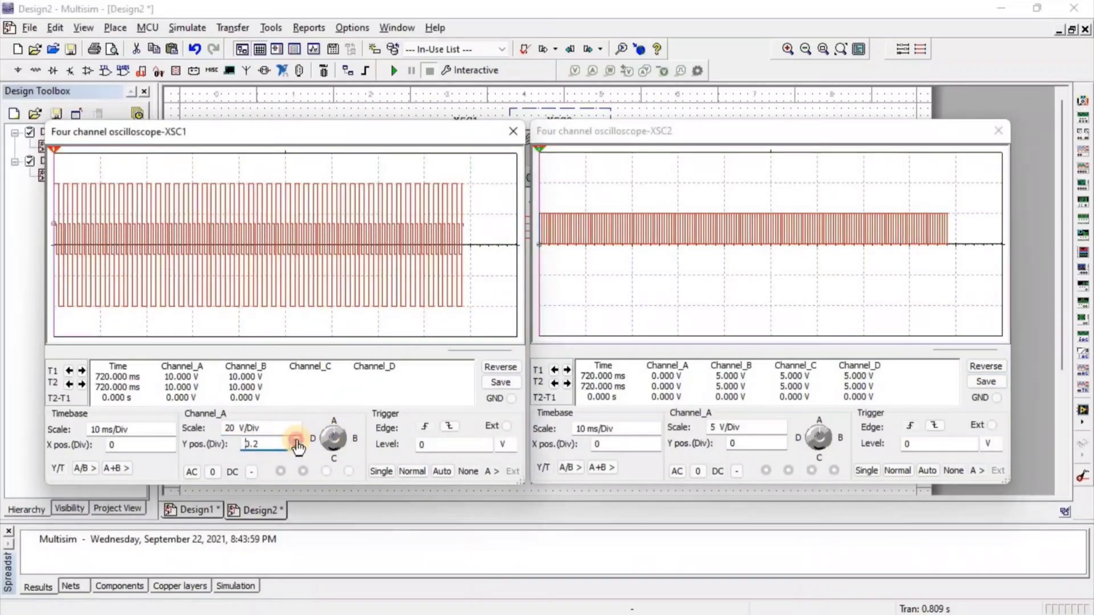
{"action": "left_click", "coordinate": [296, 441]}
{"action": "left_click", "coordinate": [333, 438]}
{"action": "left_click", "coordinate": [295, 447]}
{"action": "left_click", "coordinate": [296, 447]}
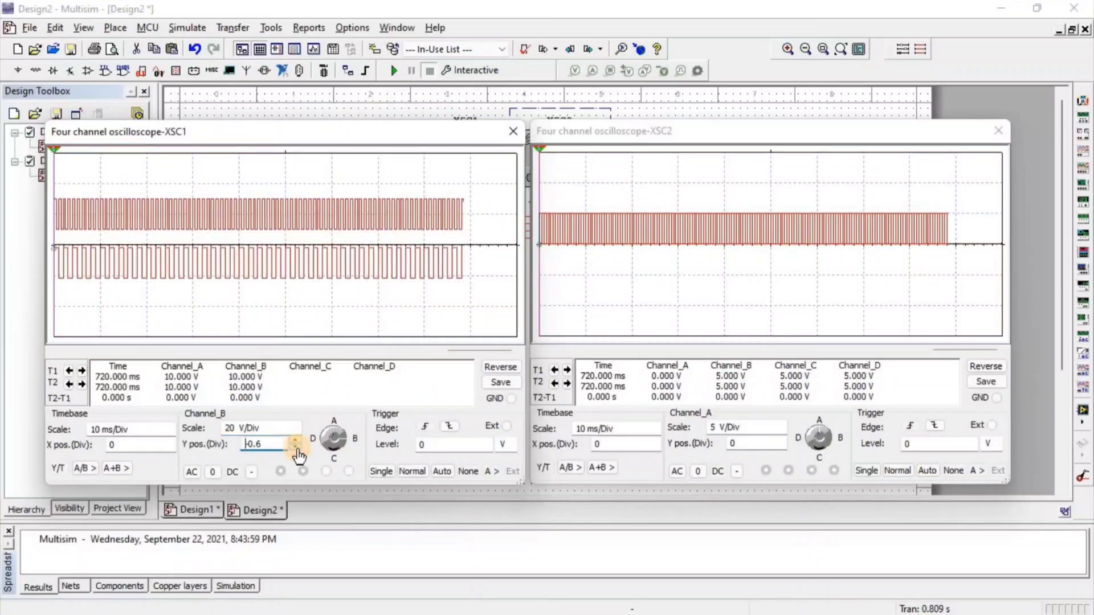
- Offset XSC2 traces: A and B raised, C below centre, D lowered to -2.8 divisions
{"action": "left_click", "coordinate": [648, 274]}
{"action": "left_click", "coordinate": [781, 440]}
{"action": "left_click", "coordinate": [781, 440]}
{"action": "left_click", "coordinate": [819, 439]}
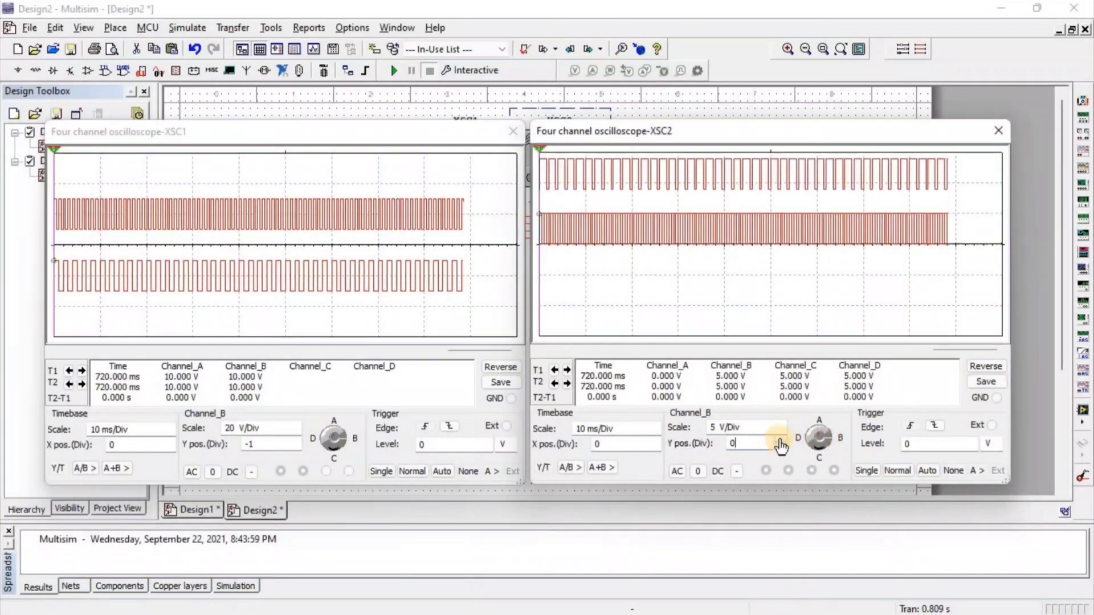
{"action": "left_click", "coordinate": [781, 440]}
{"action": "left_click", "coordinate": [819, 439]}
{"action": "left_click", "coordinate": [781, 447]}
{"action": "left_click", "coordinate": [780, 447]}
{"action": "left_click", "coordinate": [819, 439]}
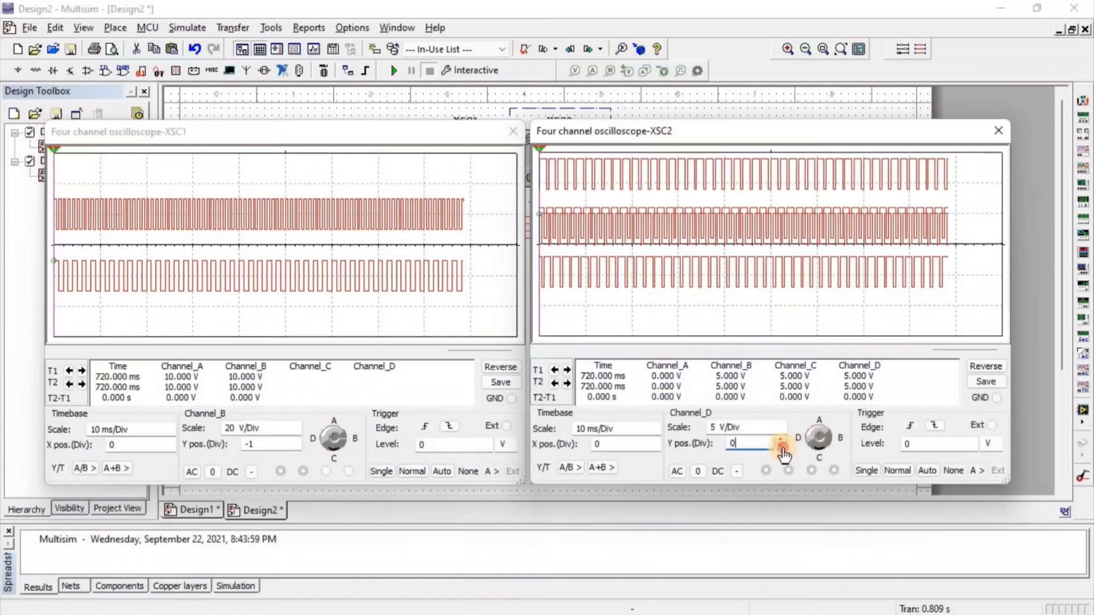
{"action": "left_click", "coordinate": [782, 448]}
{"action": "left_click", "coordinate": [783, 449]}
- Set both scope timebases to 1 ms/Div and stack XSC2's window below XSC1
{"action": "left_click", "coordinate": [655, 433]}
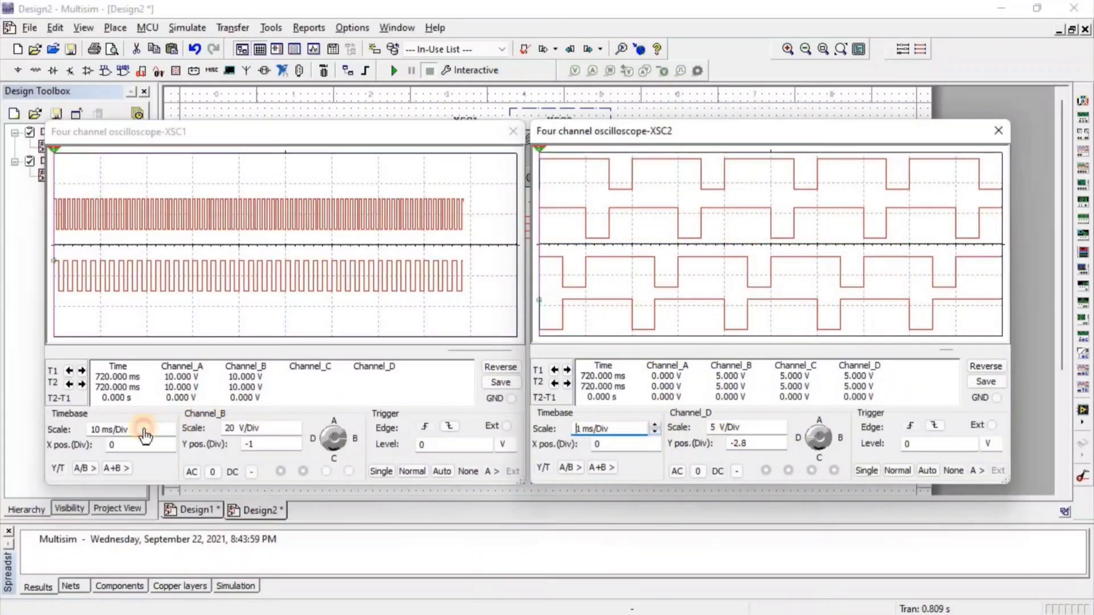
{"action": "left_click", "coordinate": [169, 434]}
{"action": "left_click_drag", "start_coordinate": [759, 132], "coordinate": [817, 263]}
{"action": "left_click_drag", "start_coordinate": [295, 131], "coordinate": [843, 93]}
{"action": "left_click_drag", "start_coordinate": [826, 268], "coordinate": [818, 320]}
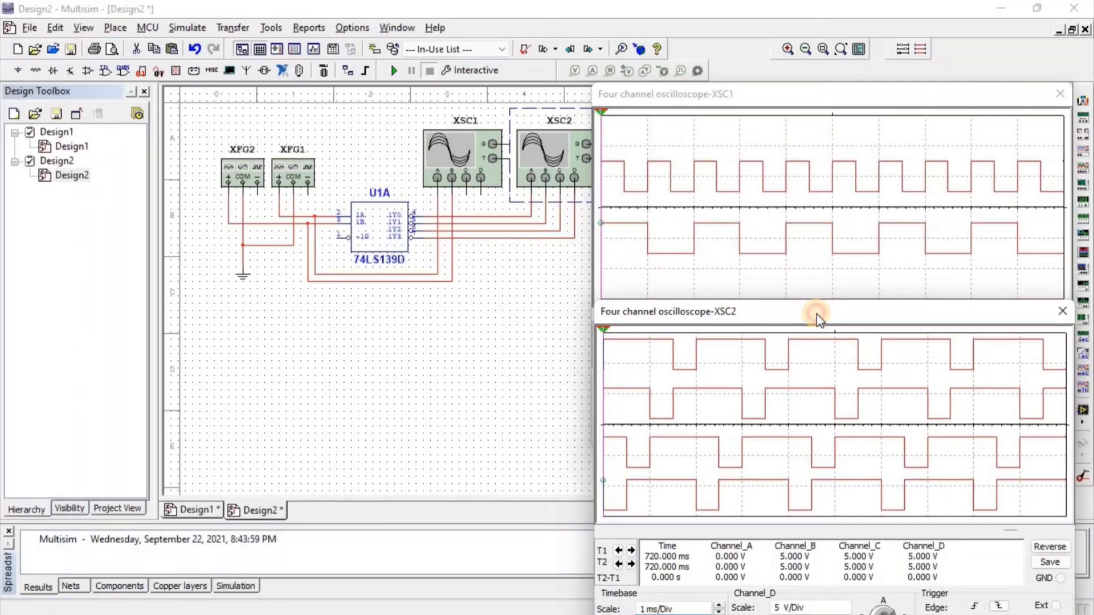